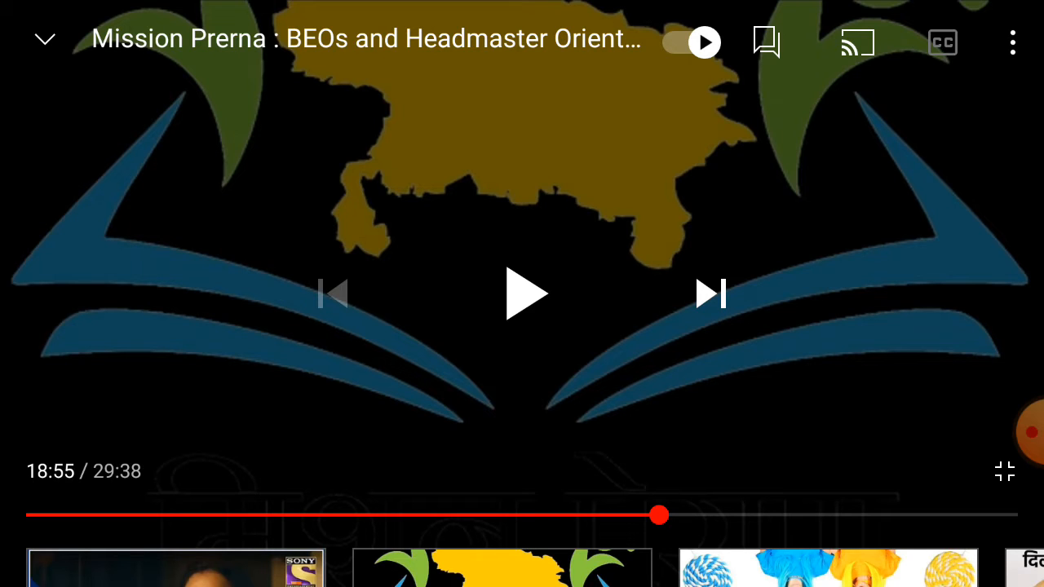
left_click(1029, 431)
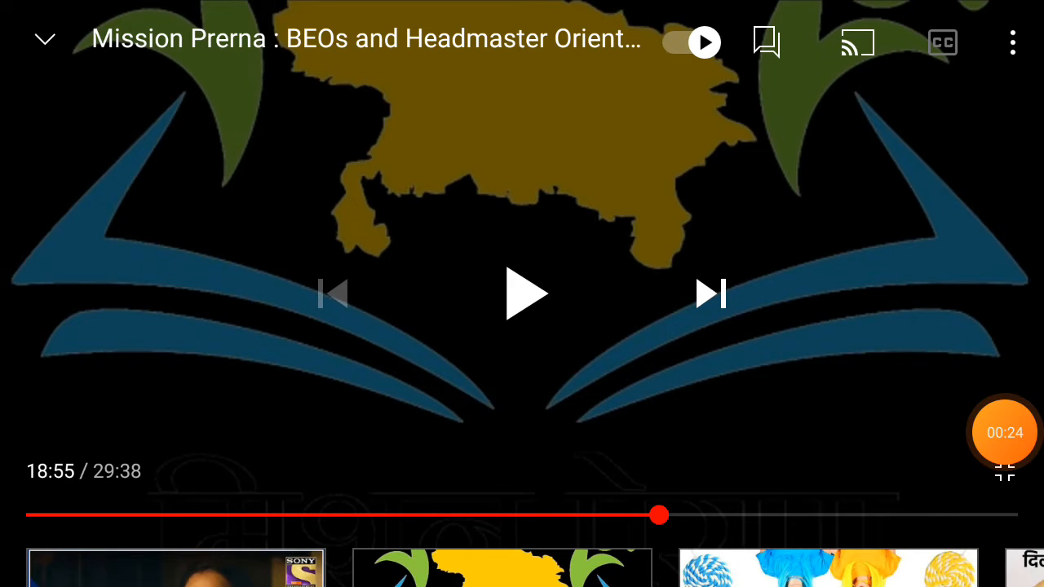
left_click(526, 294)
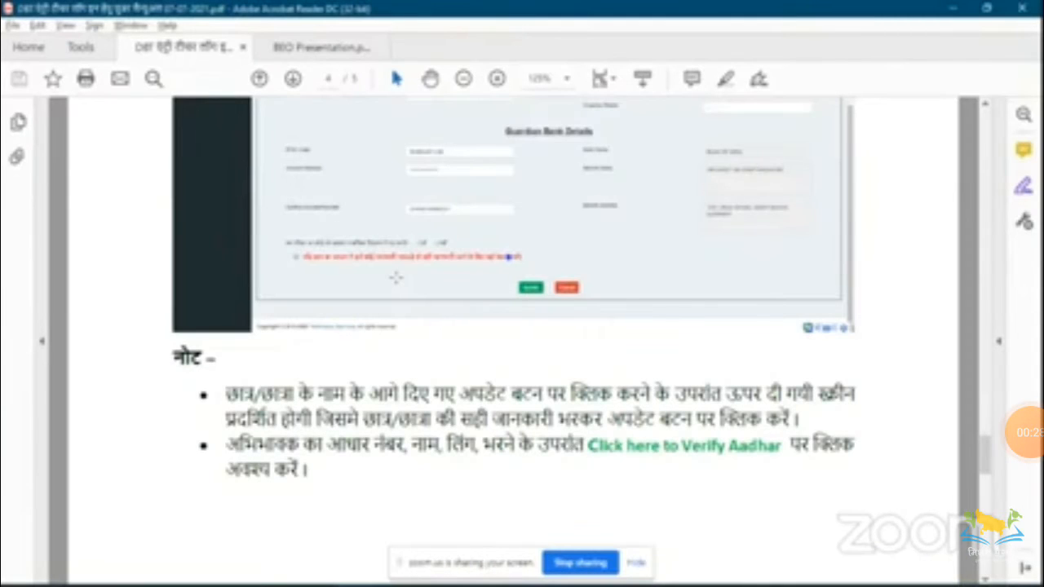
key("XF86AudioRaiseVolume")
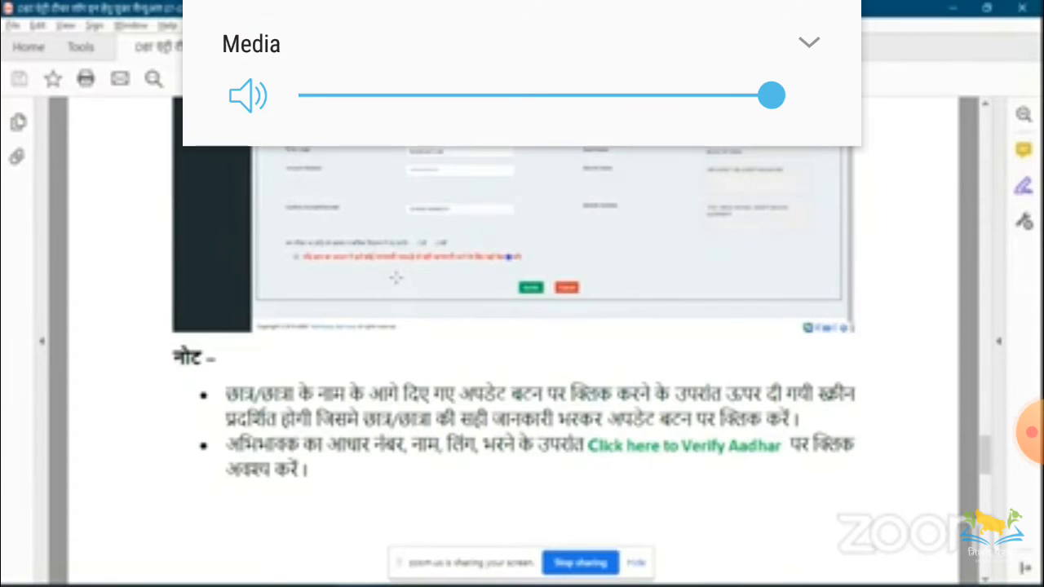
left_click(522, 294)
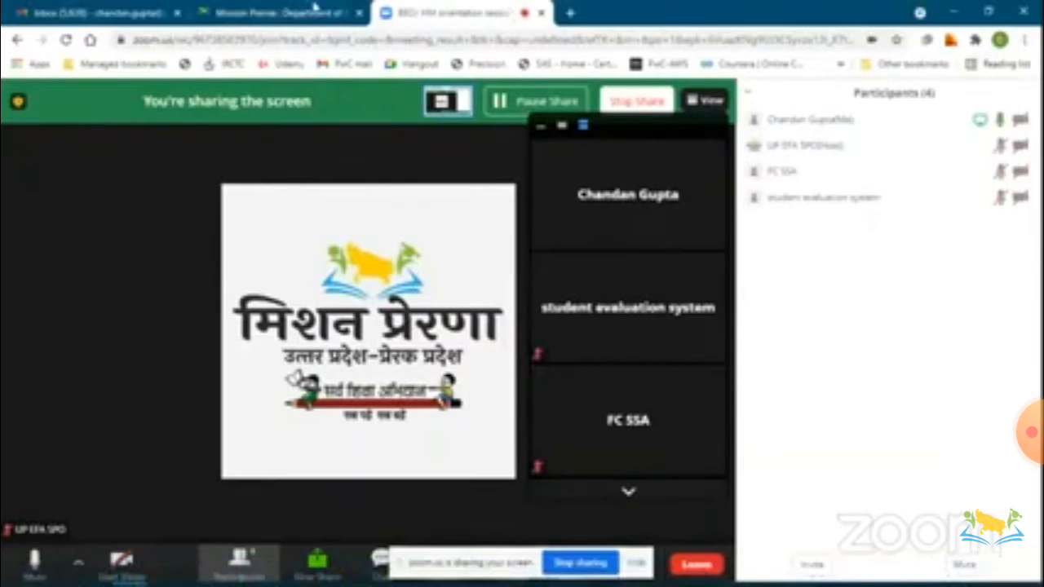
Switch to the Mission Prerna site tab and open the Teacher Login sign-up form.
left_click(315, 7)
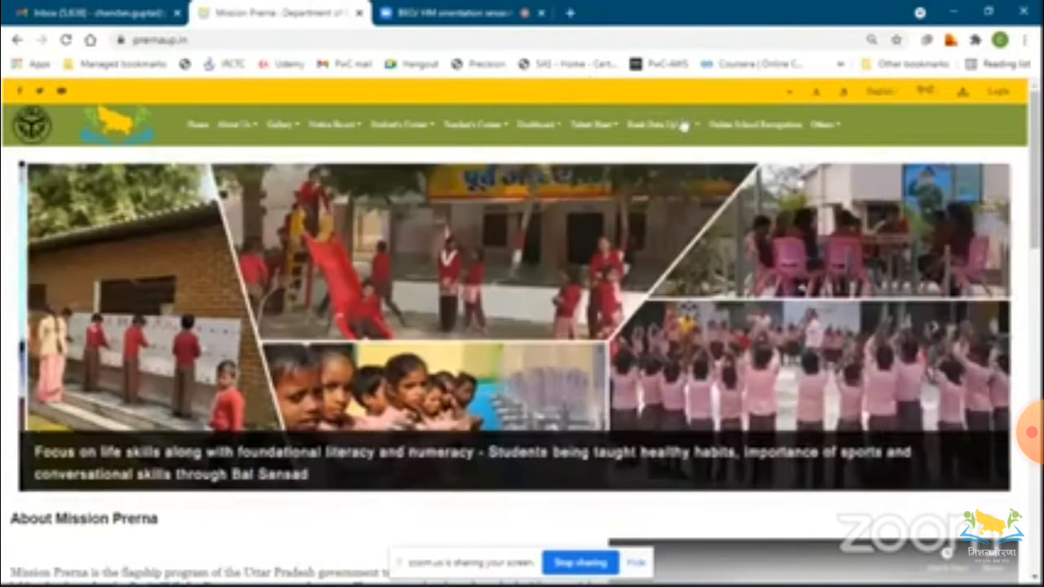
mouse_move(683, 125)
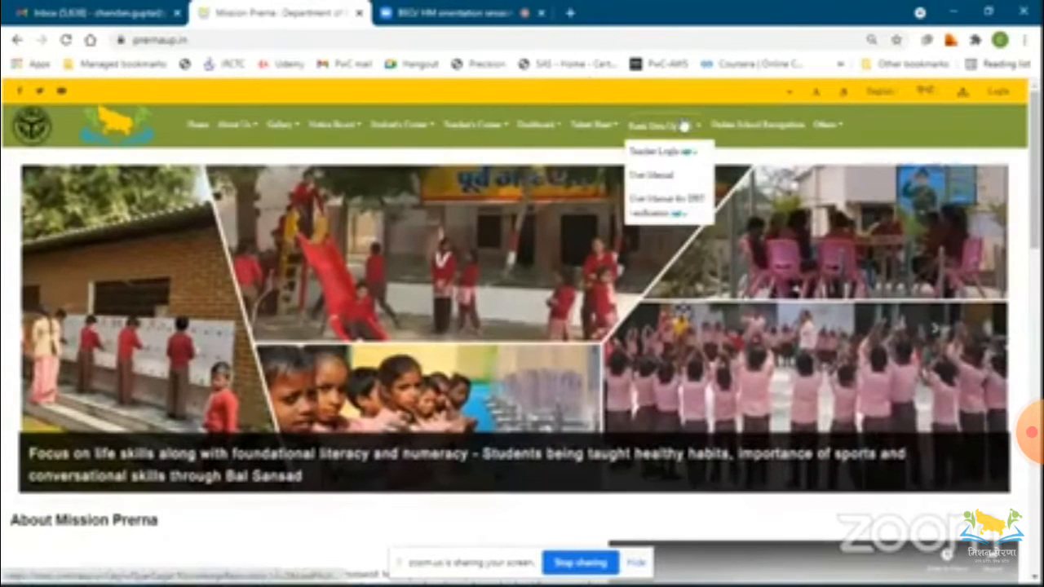
left_click(656, 151)
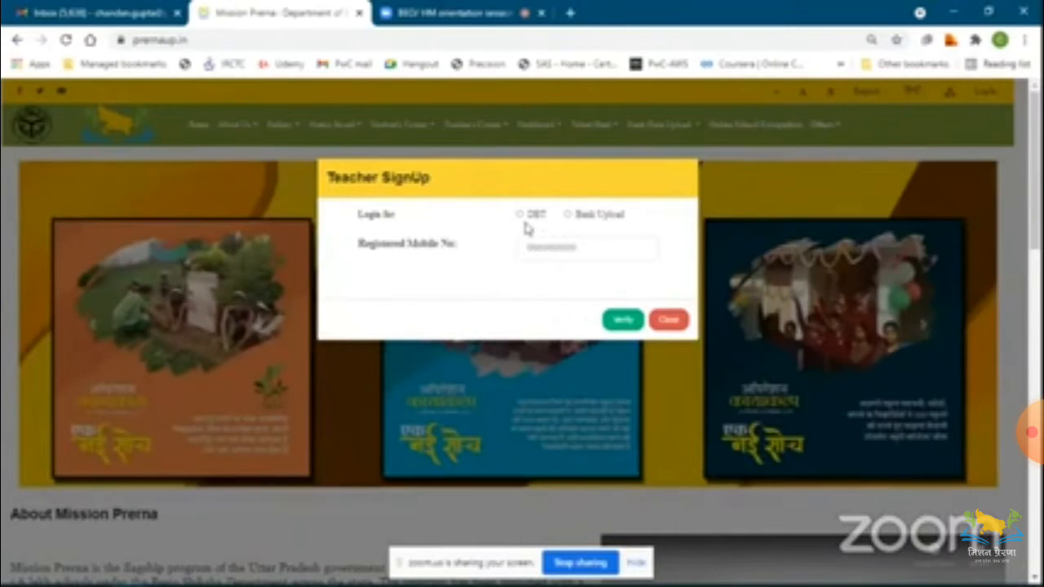
Choose DBT as the login type, enter the registered mobile number, verify it and request an OTP.
left_click_drag(525, 224, 522, 221)
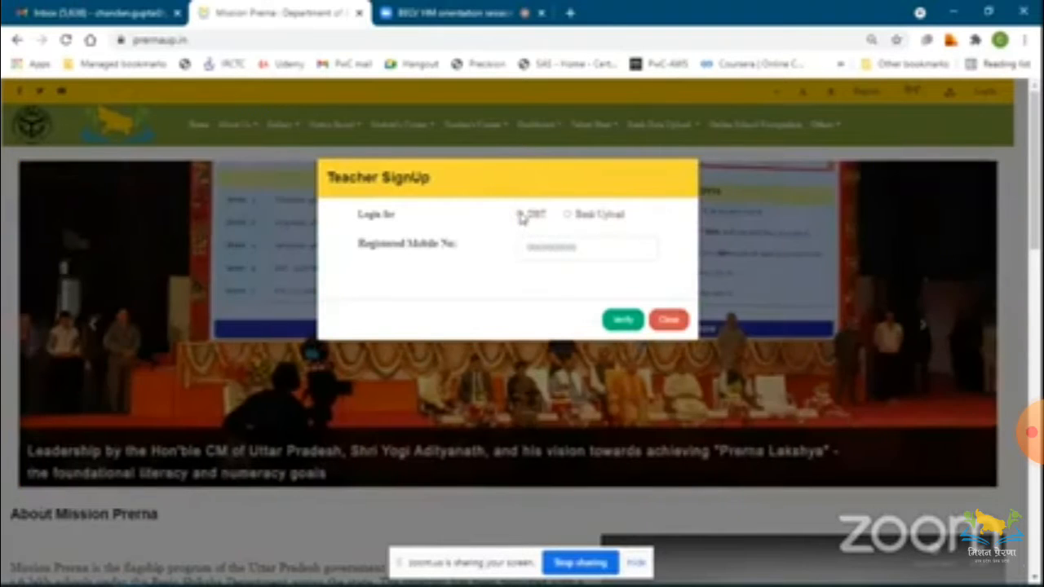
left_click(519, 214)
left_click(540, 247)
left_click(555, 310)
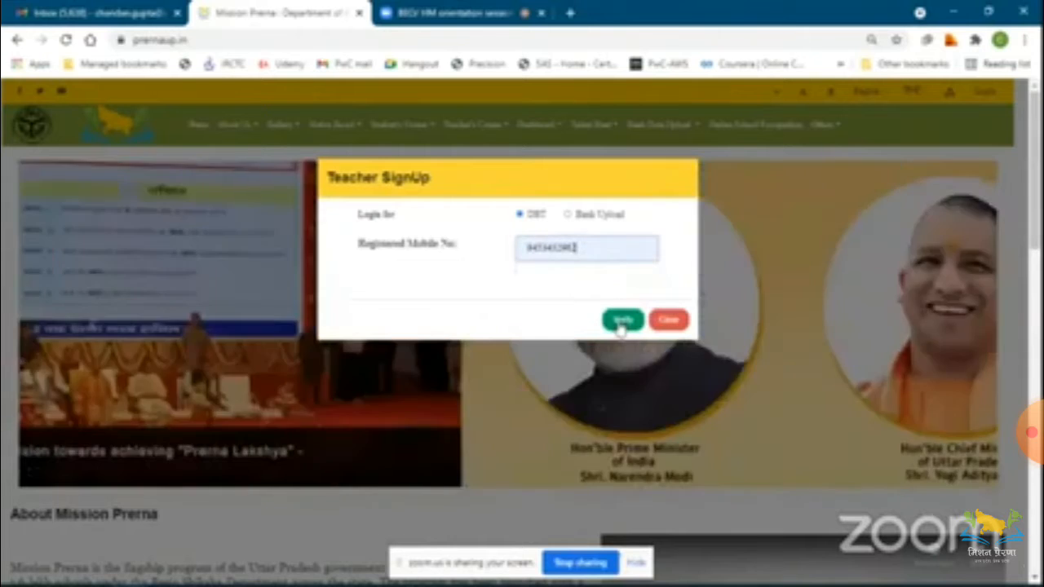
left_click(621, 323)
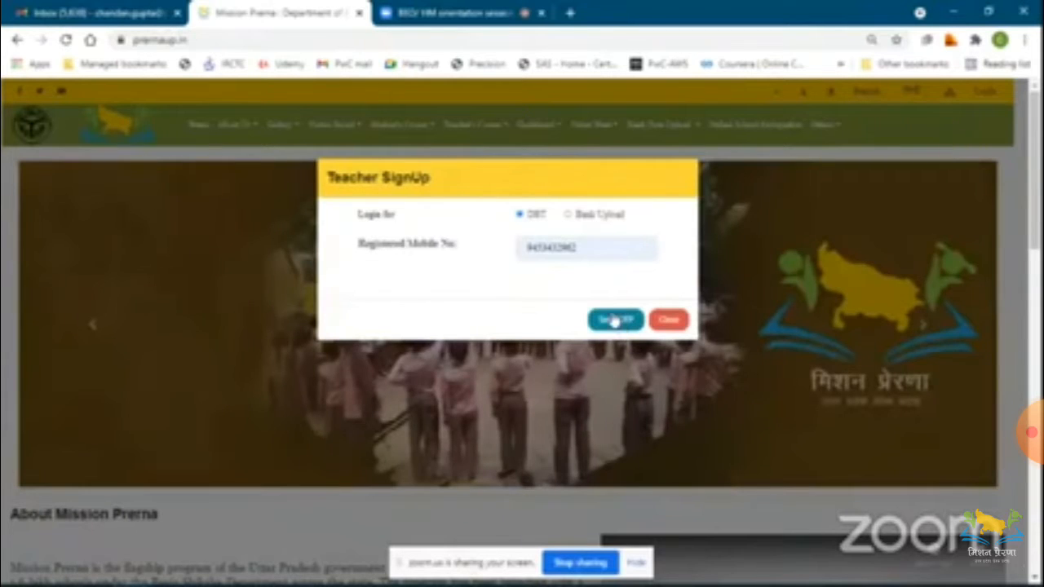
left_click(613, 320)
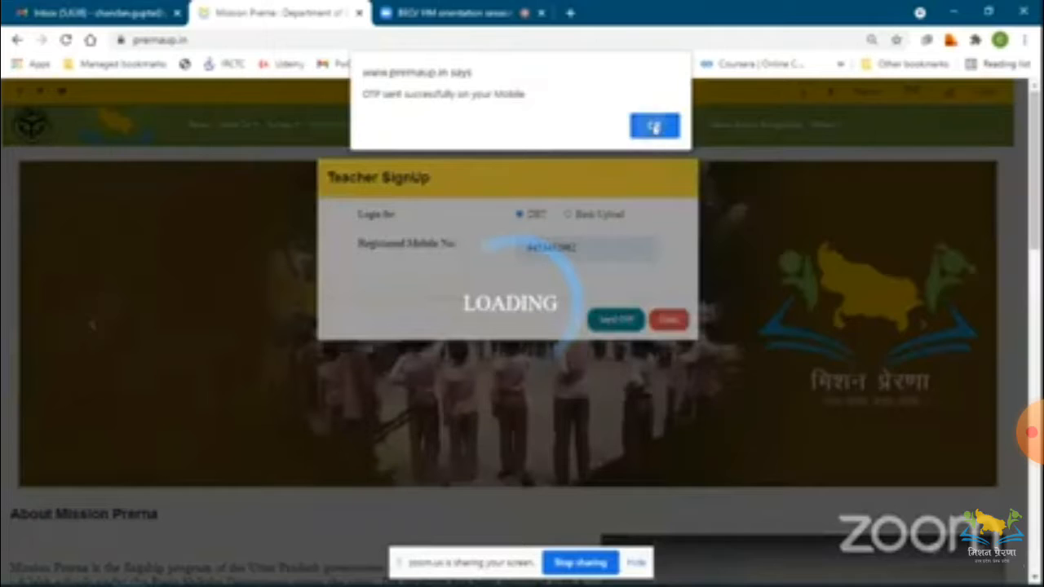
Dismiss the OTP alert, enter the OTP code received on the mobile and log in.
left_click(653, 126)
left_click(572, 291)
type("4")
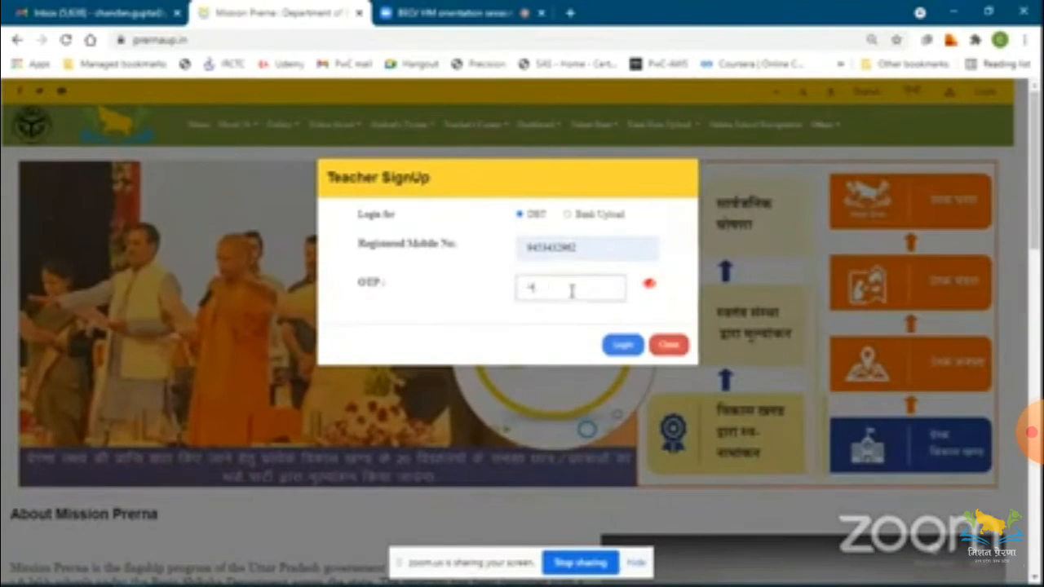
left_click(621, 346)
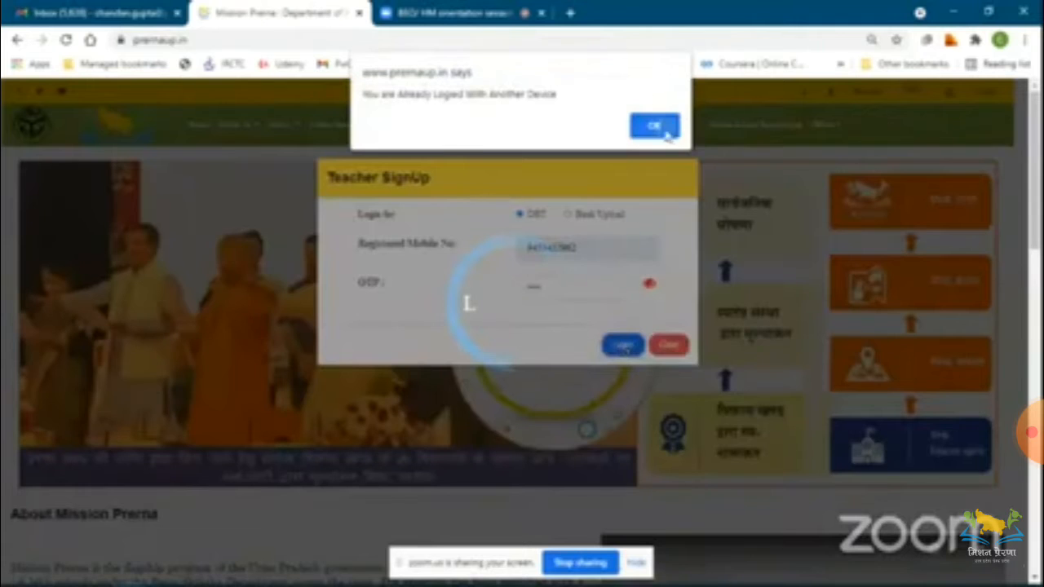
Confirm the alerts to log out the session on the other device and complete the login.
left_click(655, 126)
left_click(614, 136)
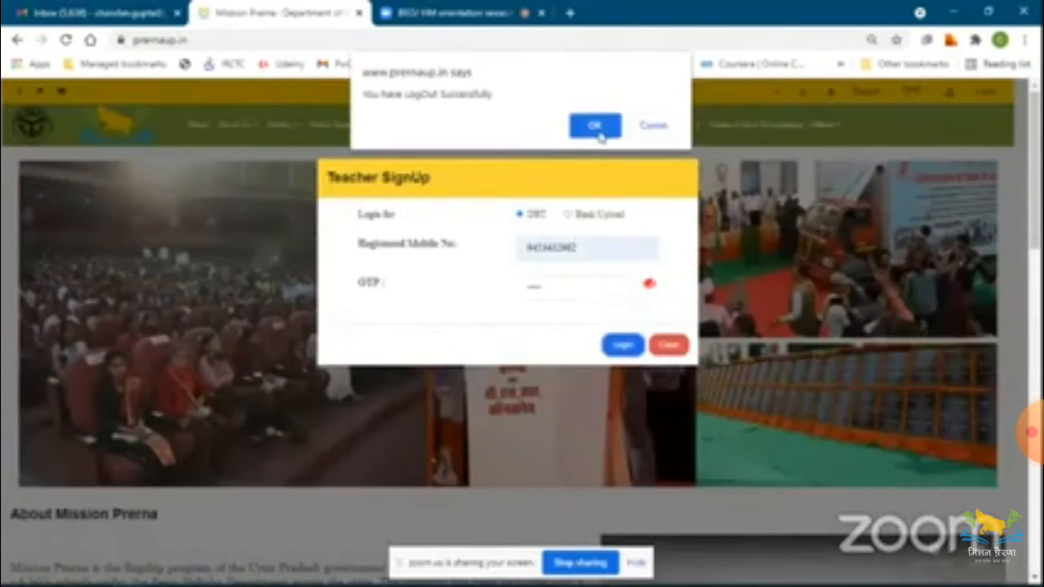
left_click(600, 132)
left_click(598, 129)
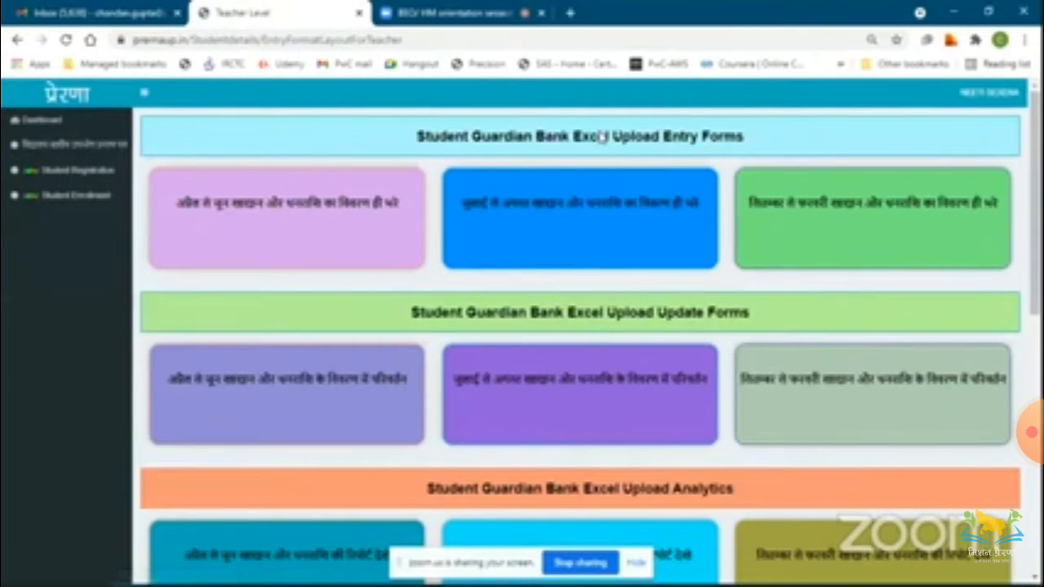
Open the Direct Beneficiary Transfer (DBT) section from the teacher dashboard.
scroll(617, 273, "down", 2)
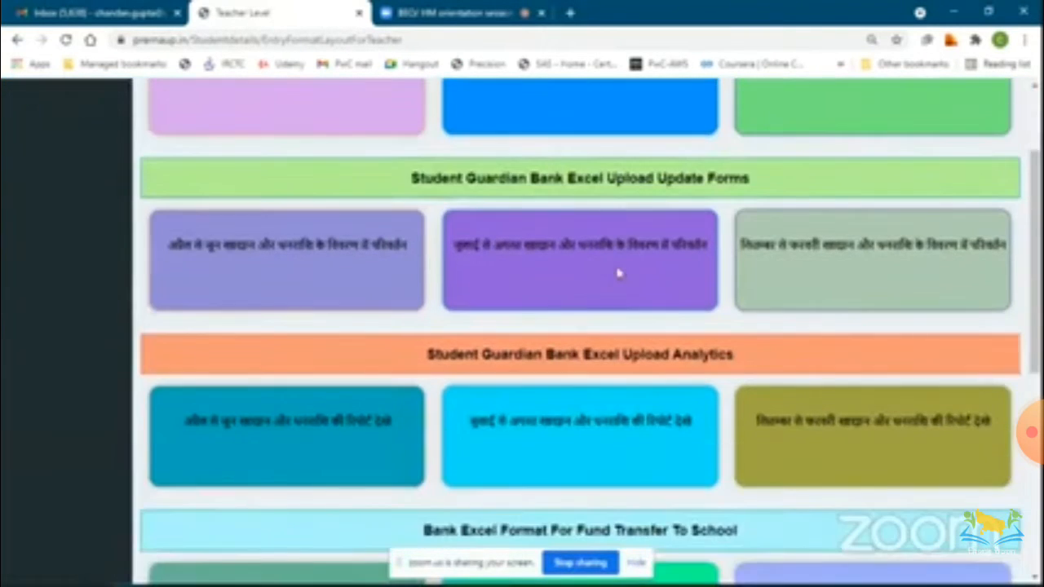
scroll(617, 274, "down", 4)
scroll(617, 273, "down", 1)
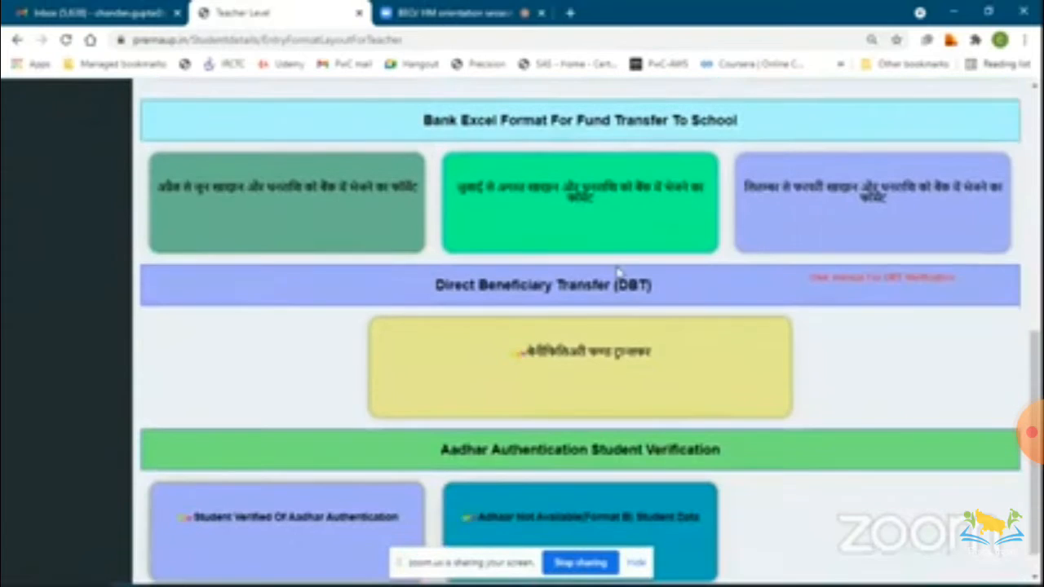
left_click(603, 363)
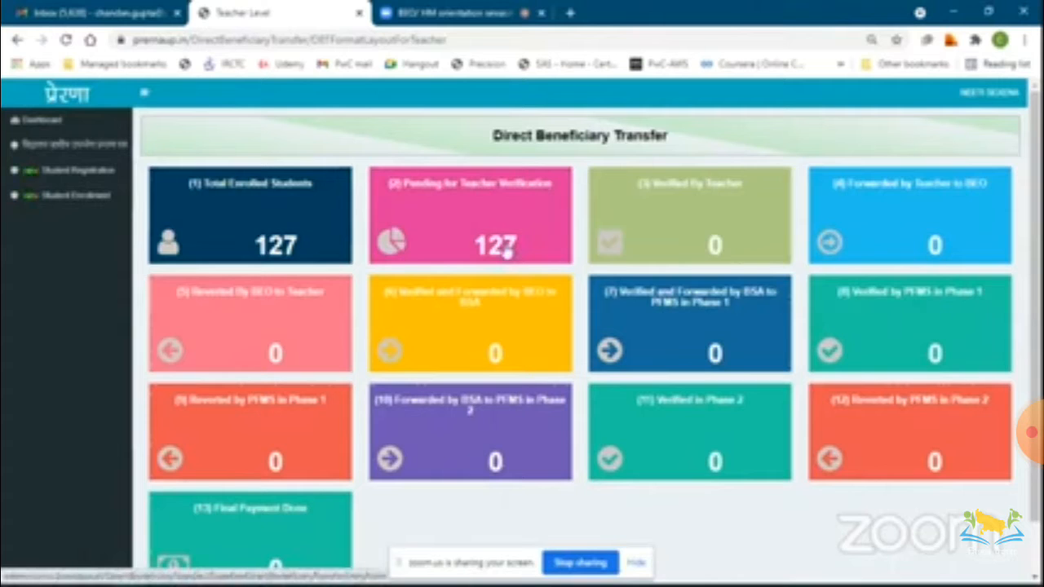
Open the list of students pending teacher verification and scroll through its rows.
left_click(507, 254)
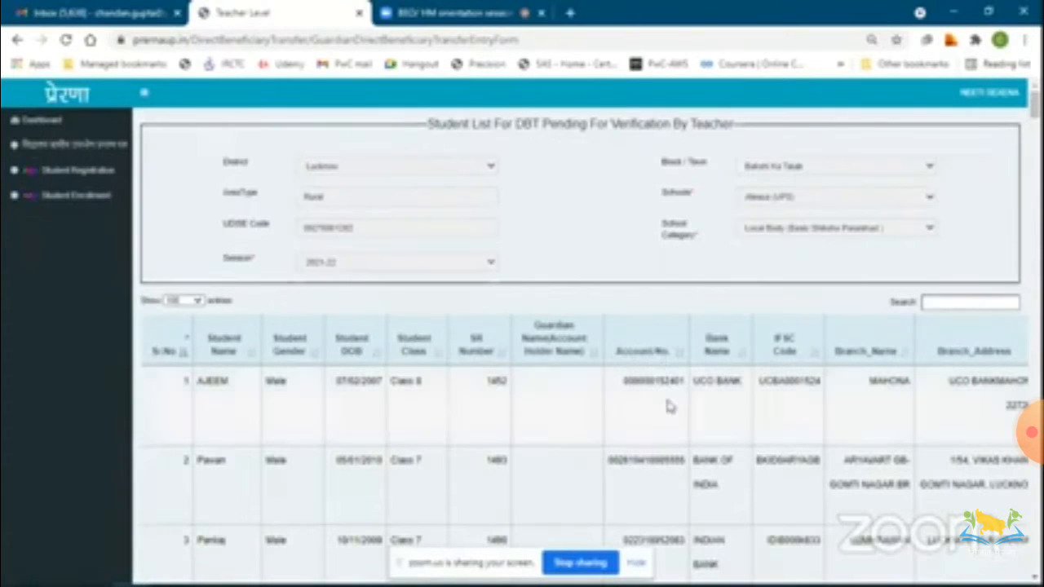
scroll(669, 407, "down", 3)
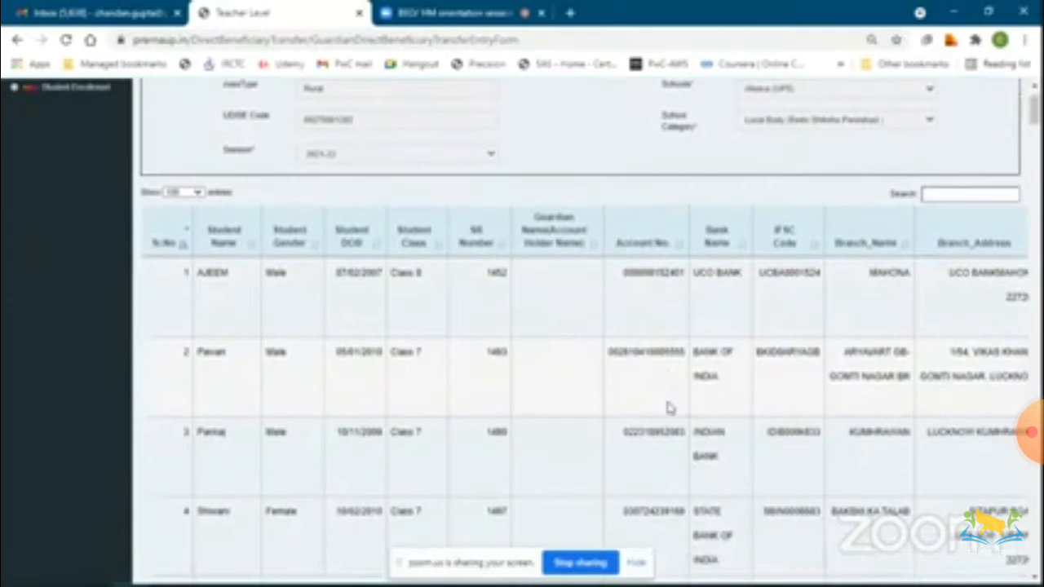
scroll(668, 408, "down", 4)
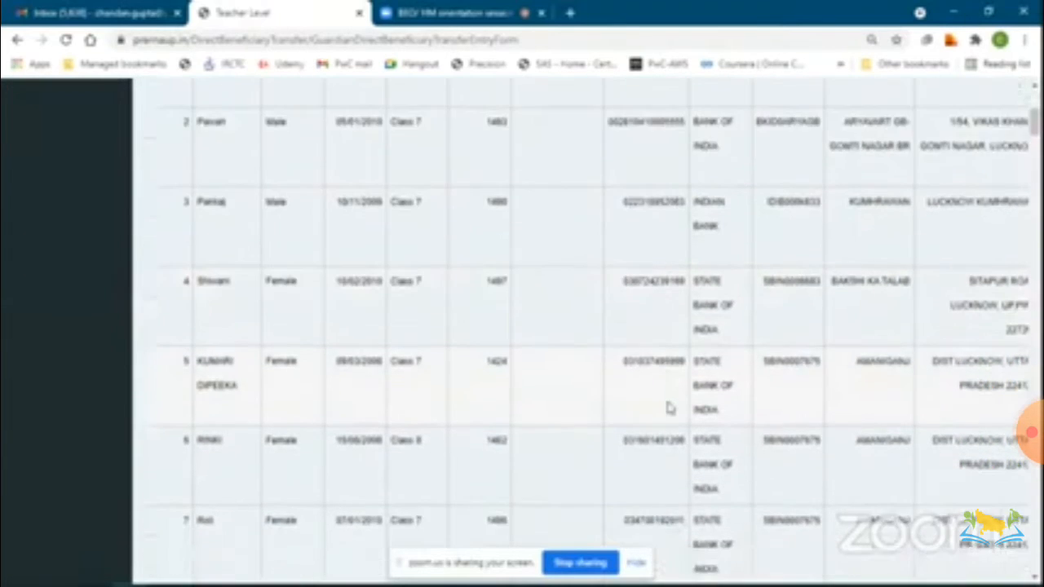
scroll(667, 407, "down", 1)
scroll(667, 408, "up", 1)
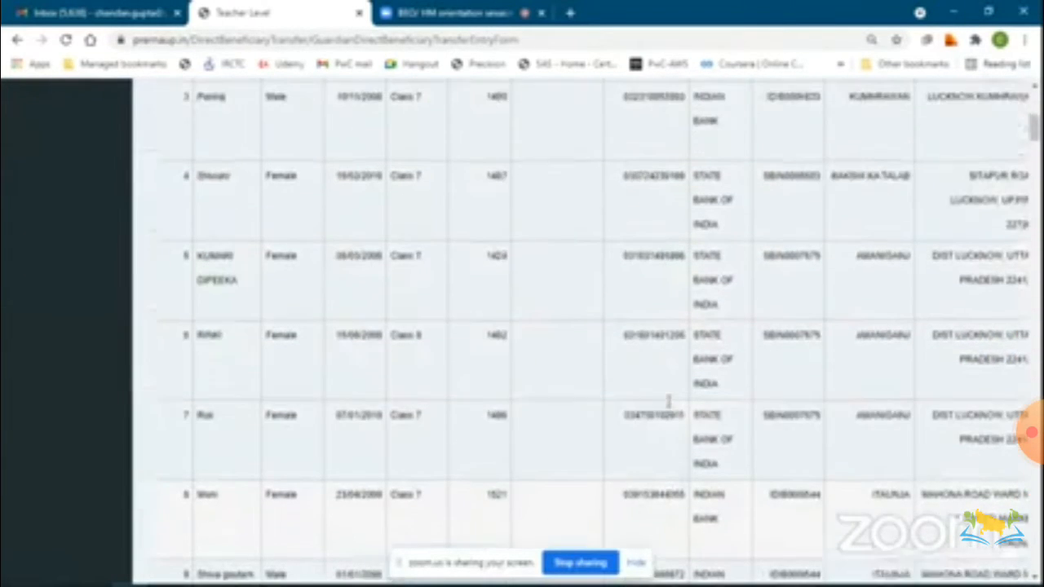
scroll(667, 407, "up", 3)
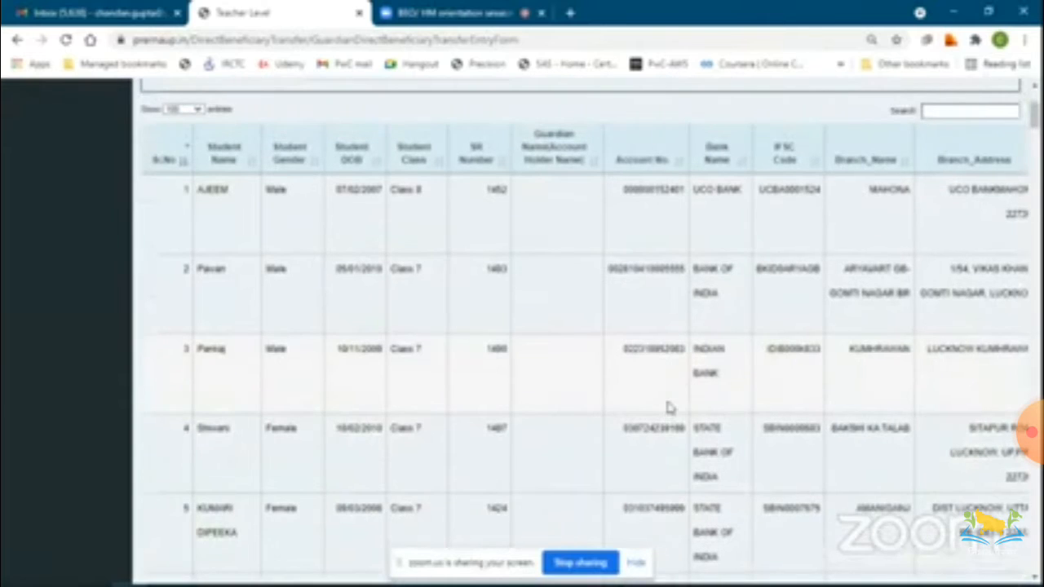
Examine the student list's columns across to the Aadhaar status, Update and Verification columns.
scroll(666, 408, "right", 1)
scroll(667, 407, "right", 2)
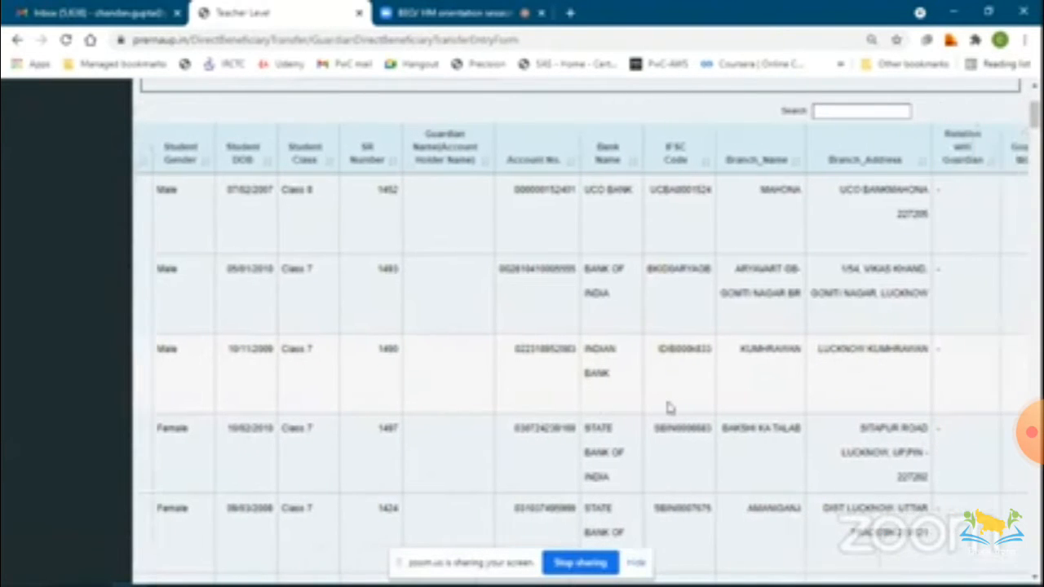
scroll(666, 407, "right", 3)
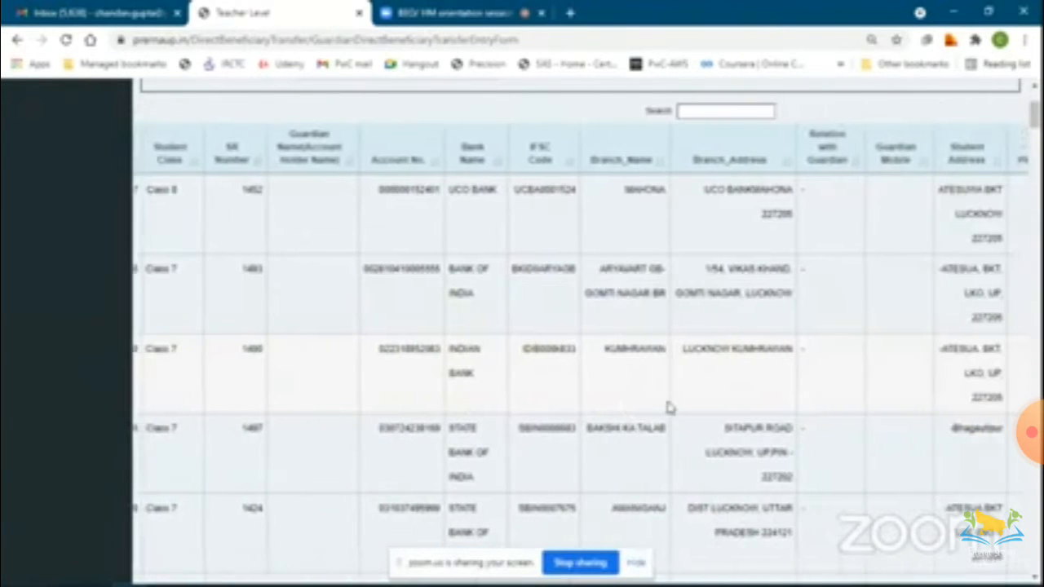
scroll(667, 407, "right", 1)
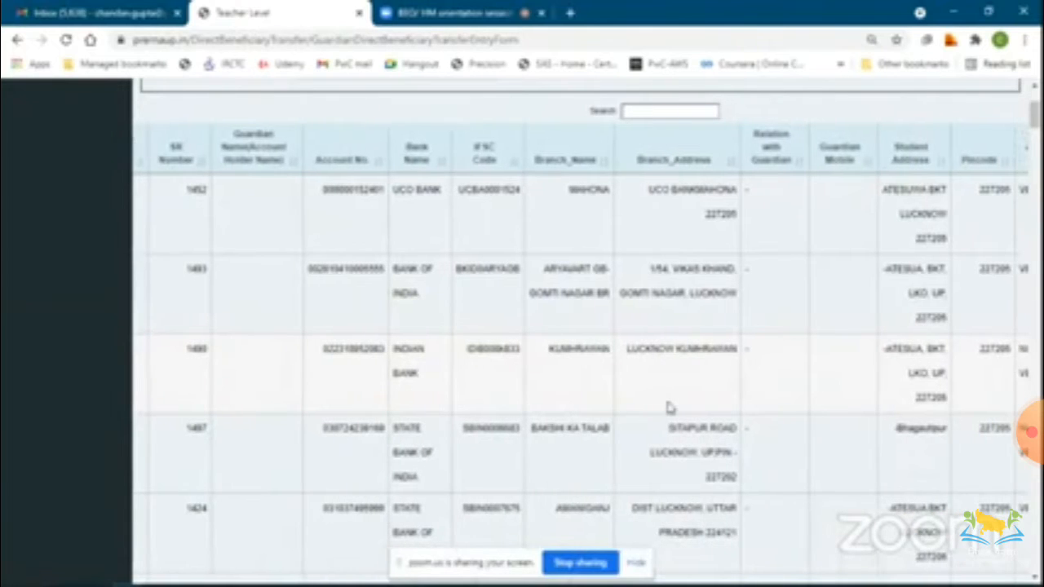
scroll(667, 408, "right", 2)
scroll(667, 407, "right", 2)
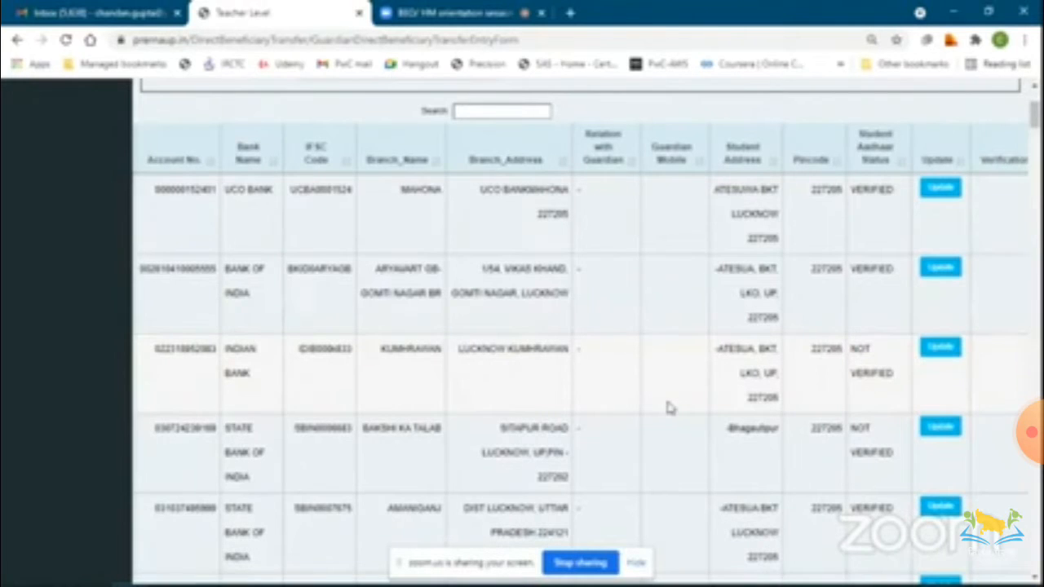
scroll(862, 220, "right", 1)
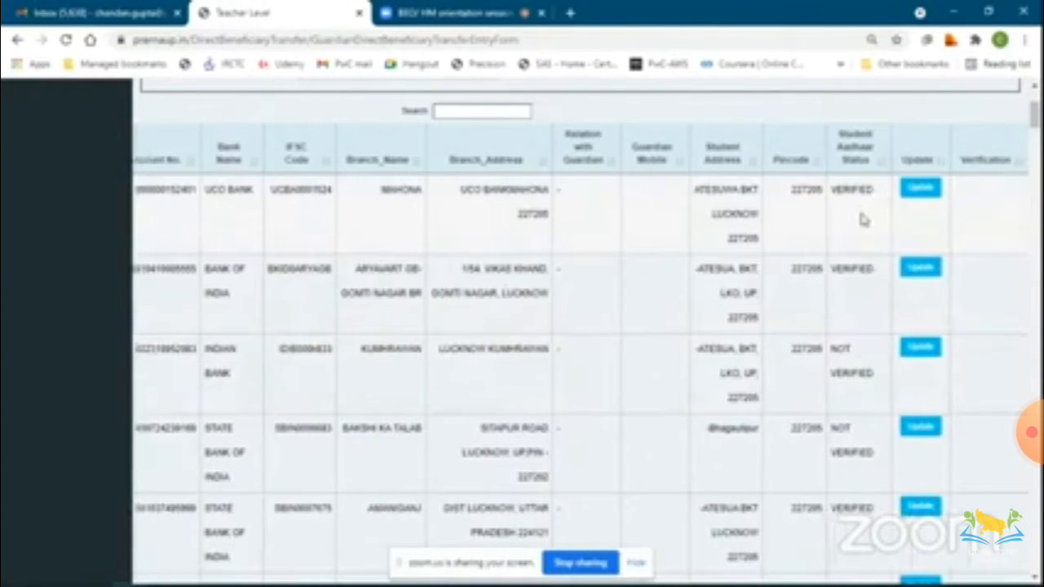
scroll(864, 220, "left", 1)
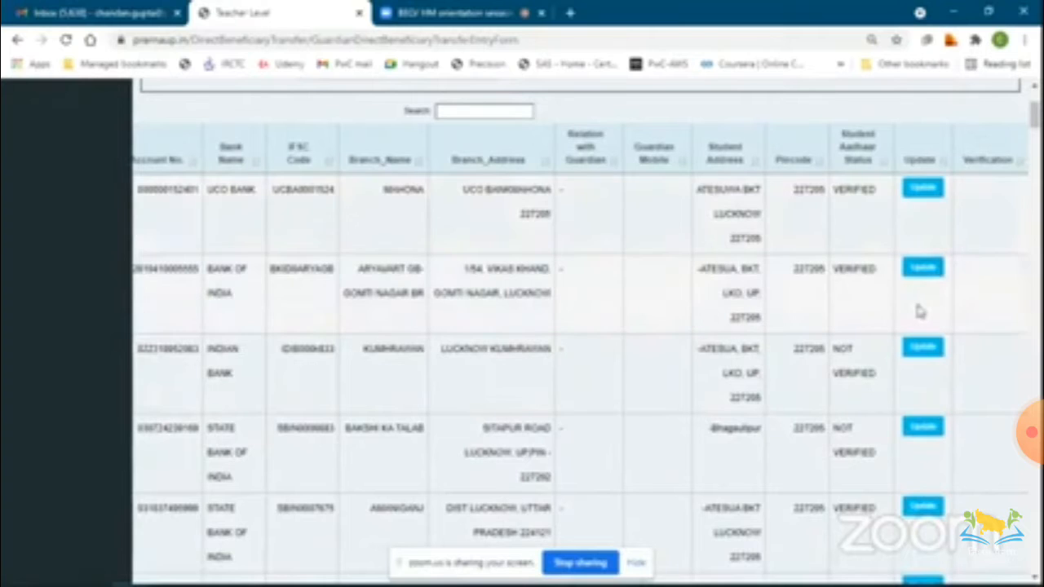
scroll(919, 311, "down", 2)
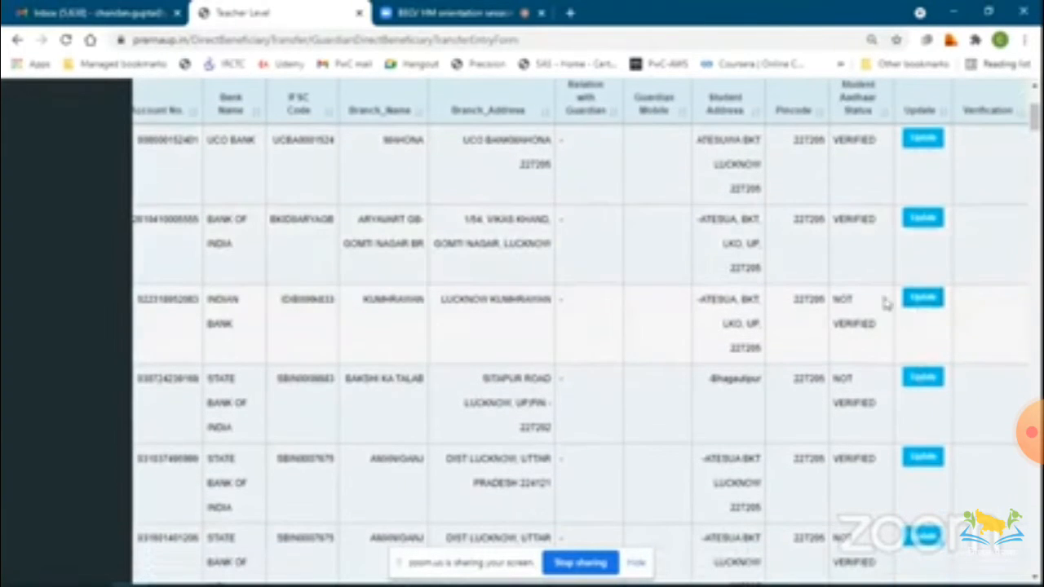
scroll(880, 278, "up", 3)
scroll(875, 252, "down", 4)
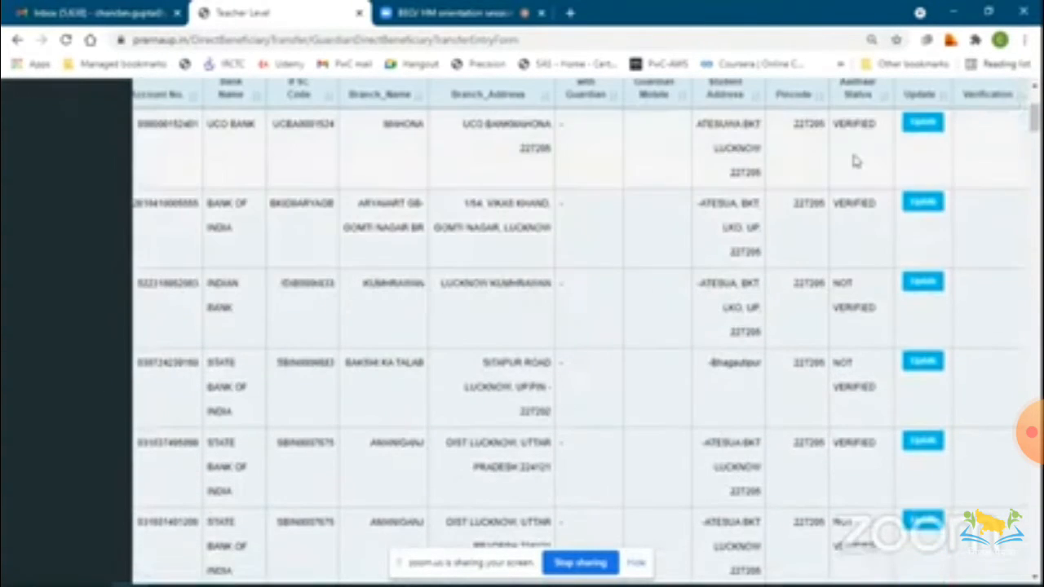
Open the edit form for the third student in the list and scroll through its student, guardian and bank details.
left_click(930, 281)
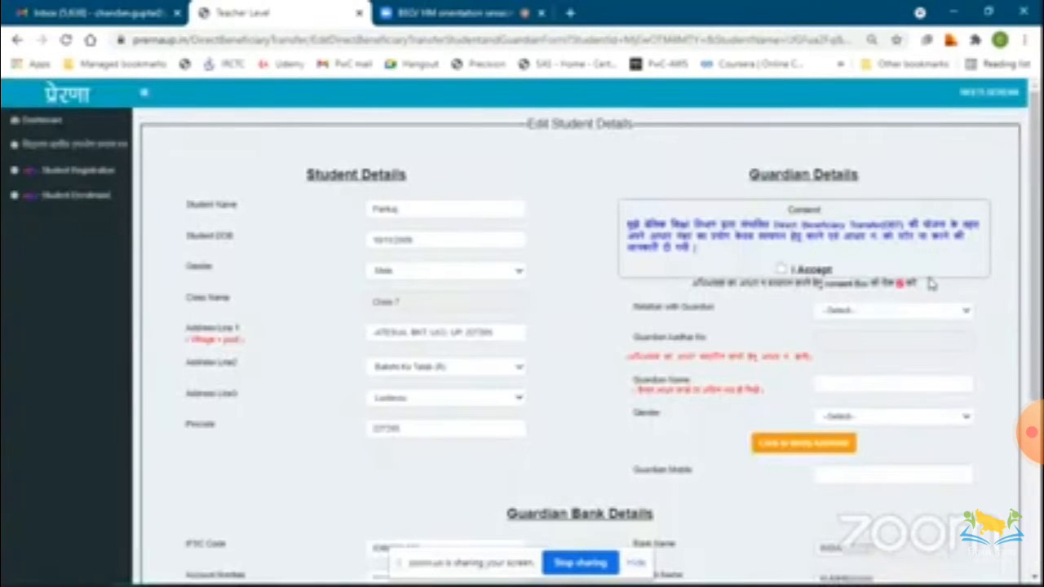
scroll(929, 282, "down", 2)
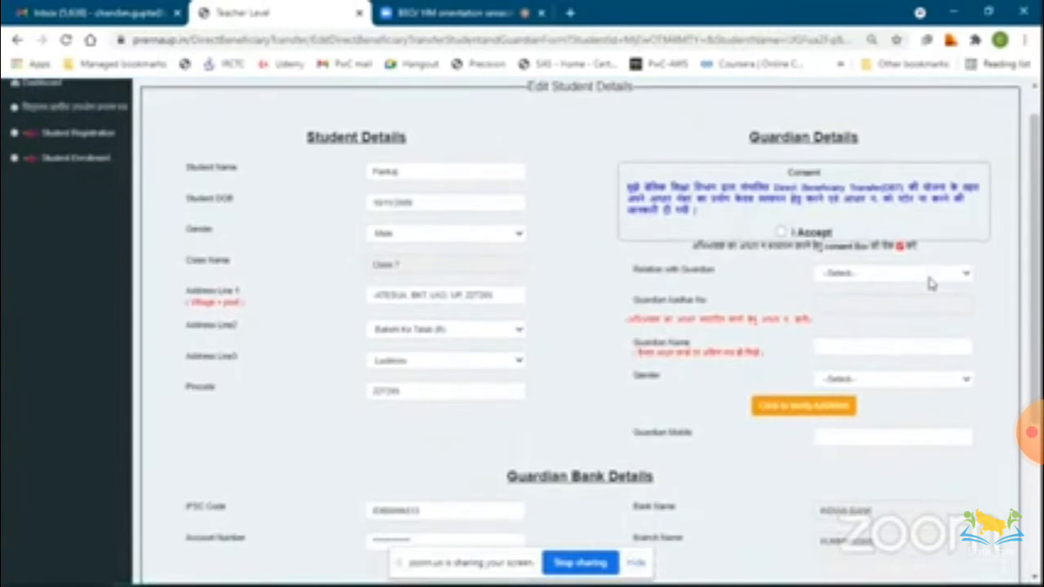
scroll(931, 283, "up", 1)
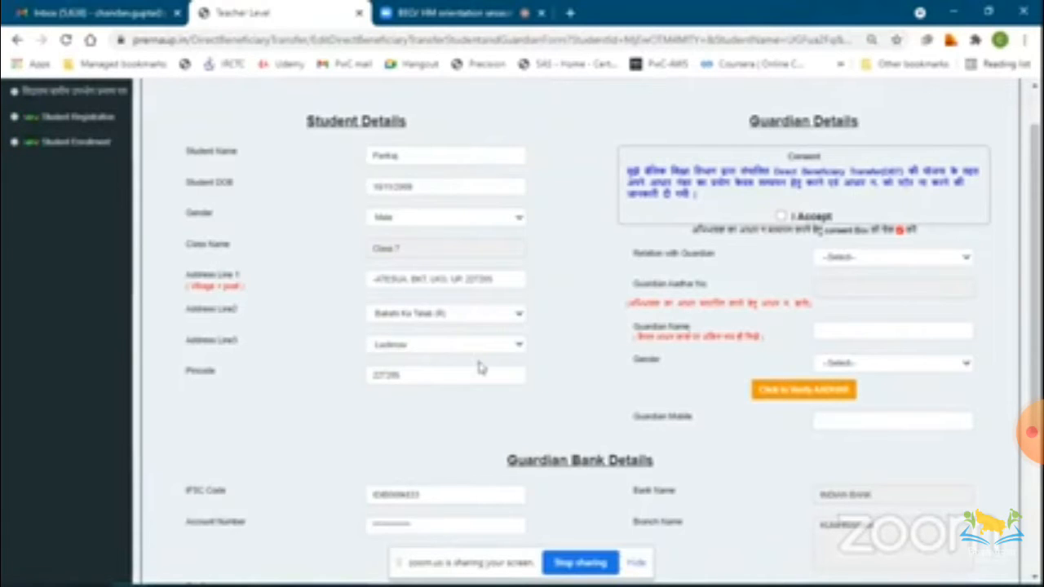
scroll(480, 366, "down", 3)
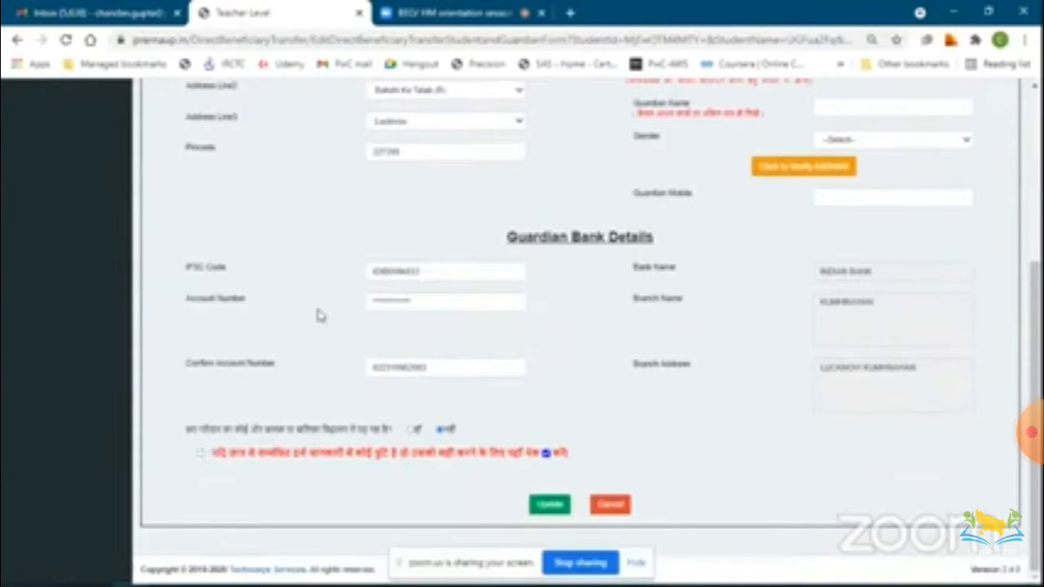
Accept the DBT consent and set the relation with guardian to Father.
scroll(319, 316, "up", 2)
scroll(318, 316, "up", 2)
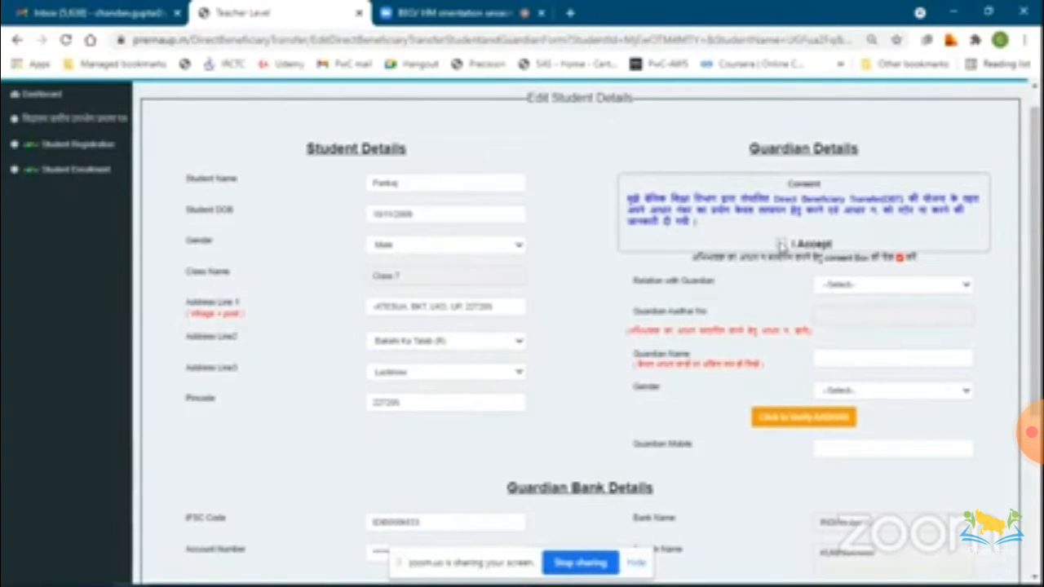
left_click(780, 245)
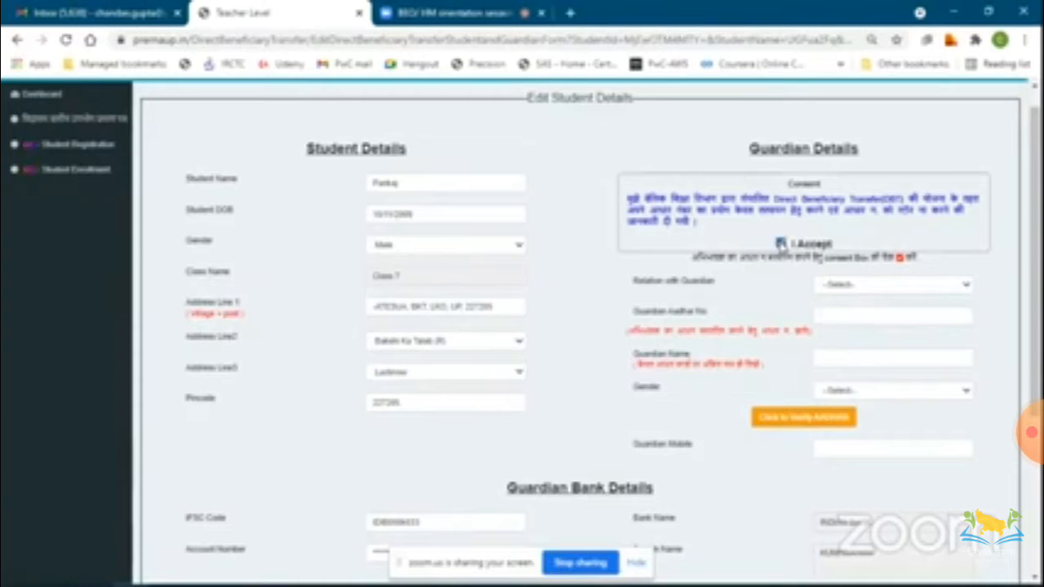
left_click(848, 287)
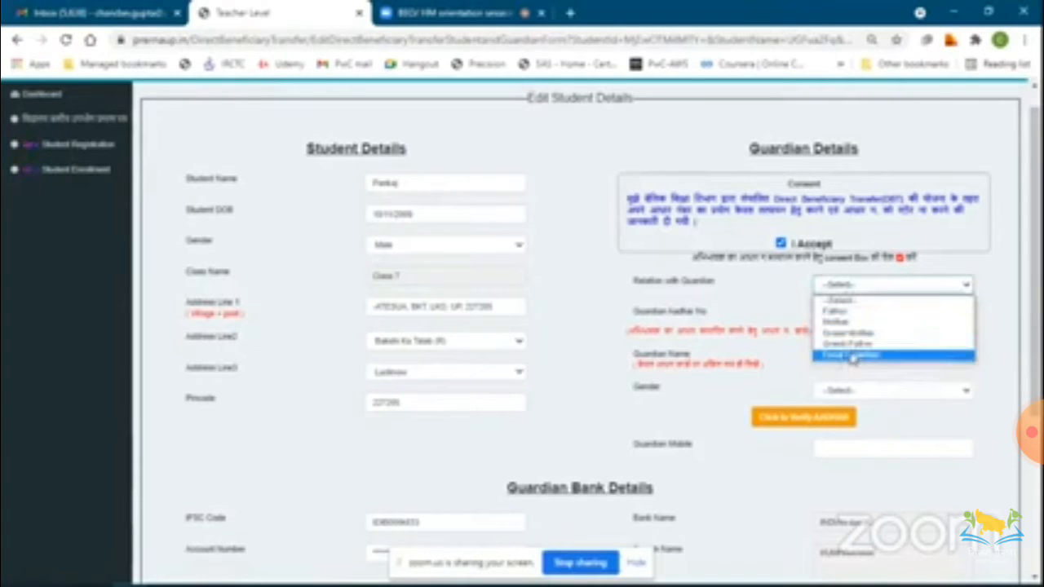
left_click(853, 313)
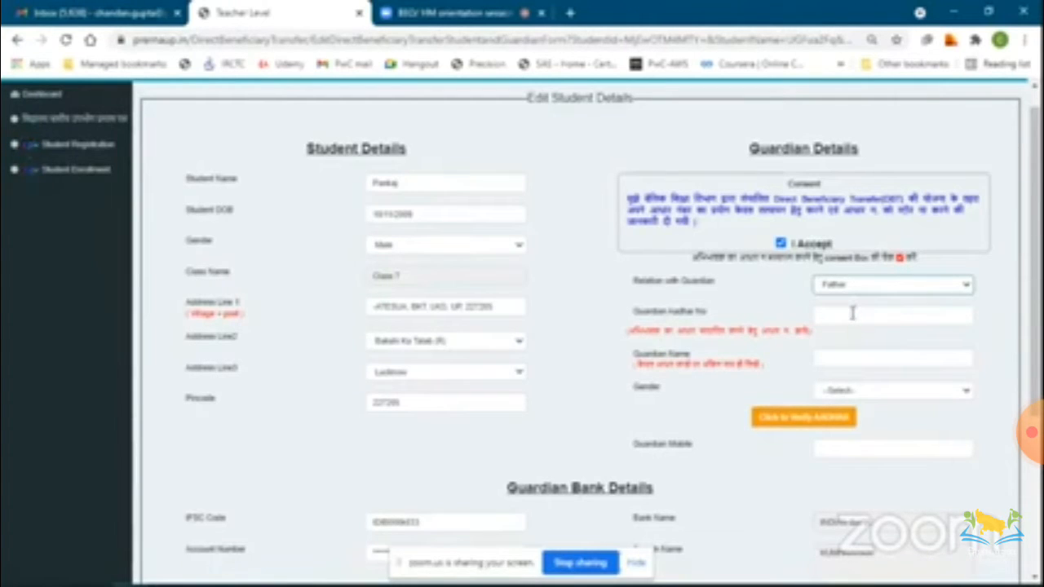
Enter the guardian's Aadhaar number.
left_click(852, 314)
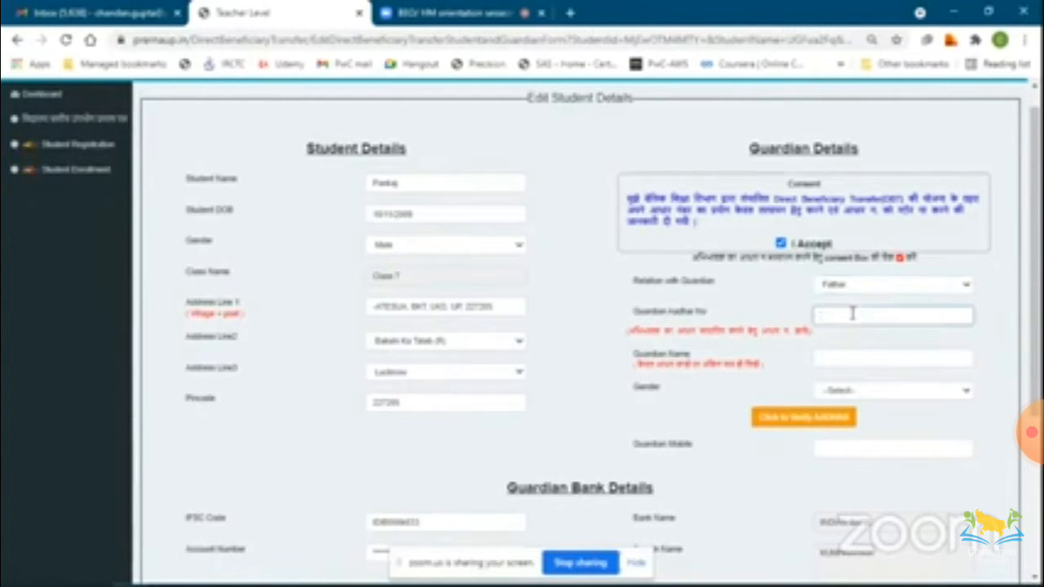
Fill in the guardian's name from the suggestions and set the guardian's gender to Male.
left_click(845, 356)
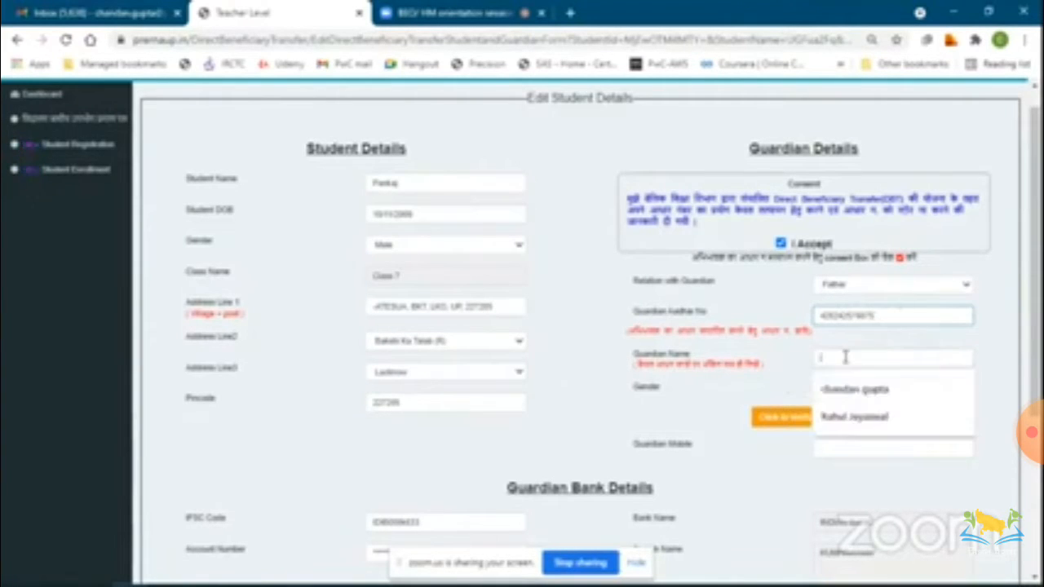
left_click(853, 395)
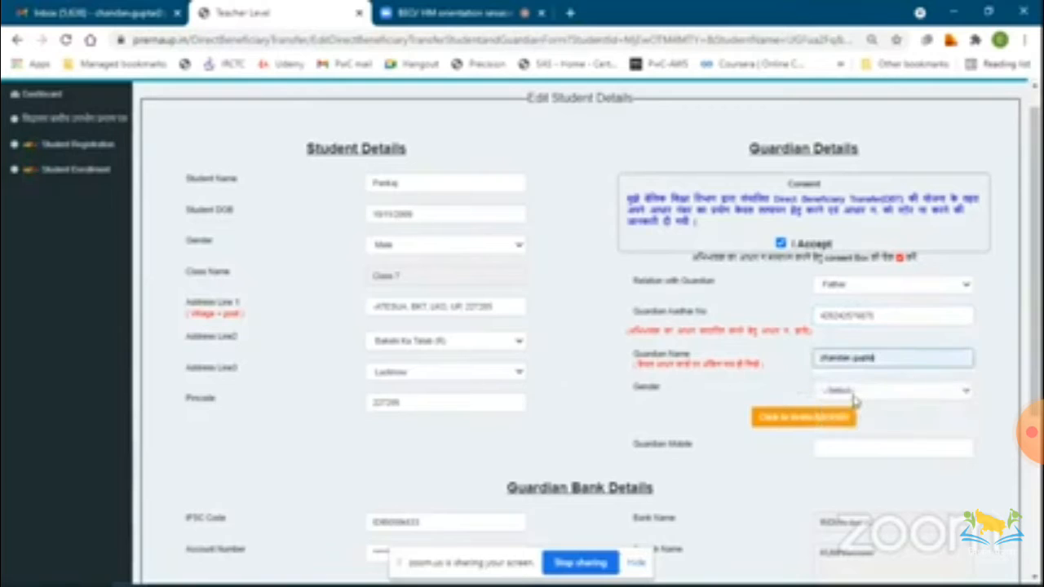
left_click(854, 397)
left_click(839, 413)
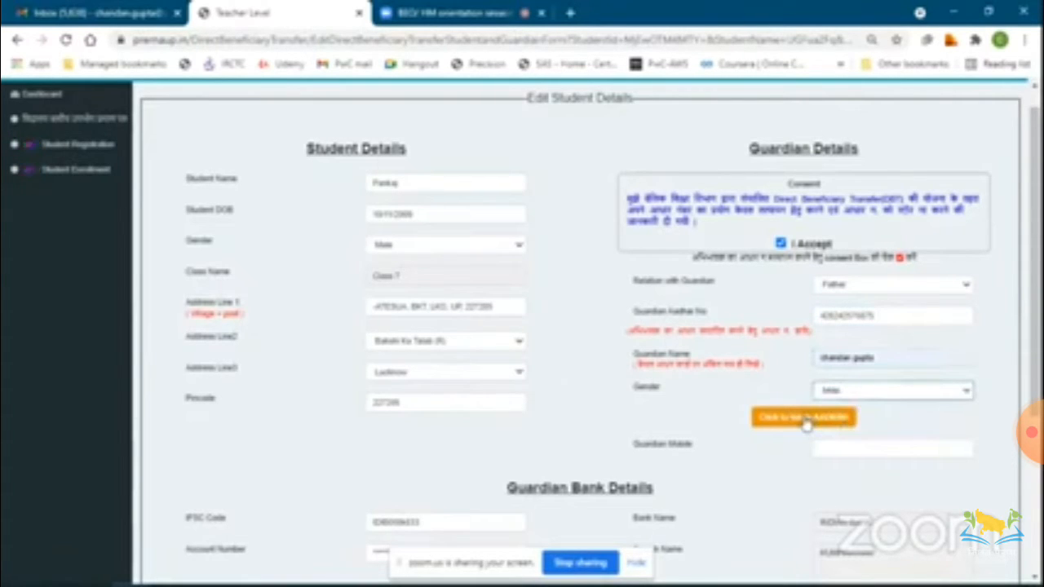
Open the guardian Aadhaar verification and cancel it.
left_click(805, 419)
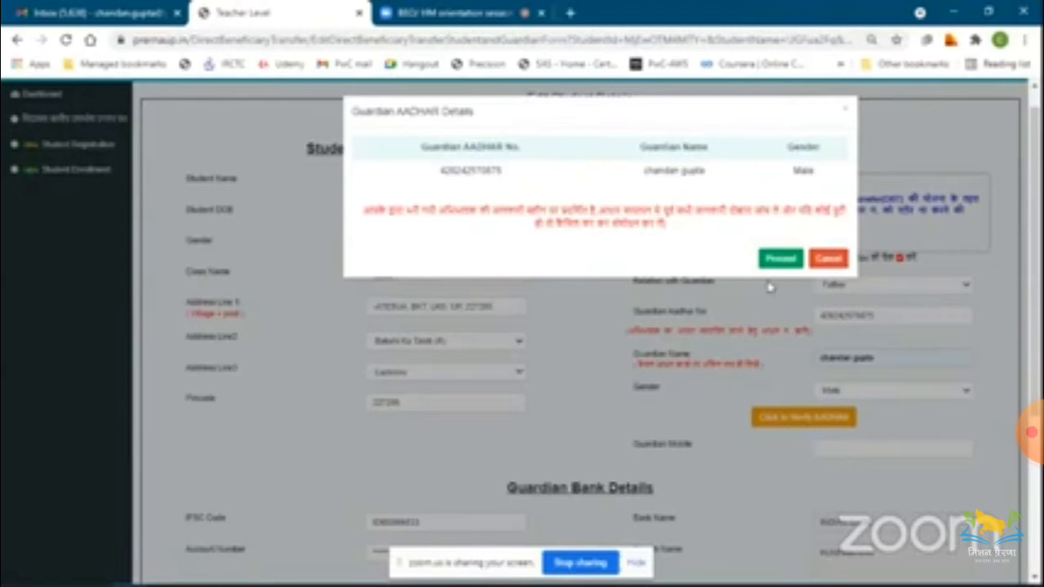
left_click(829, 258)
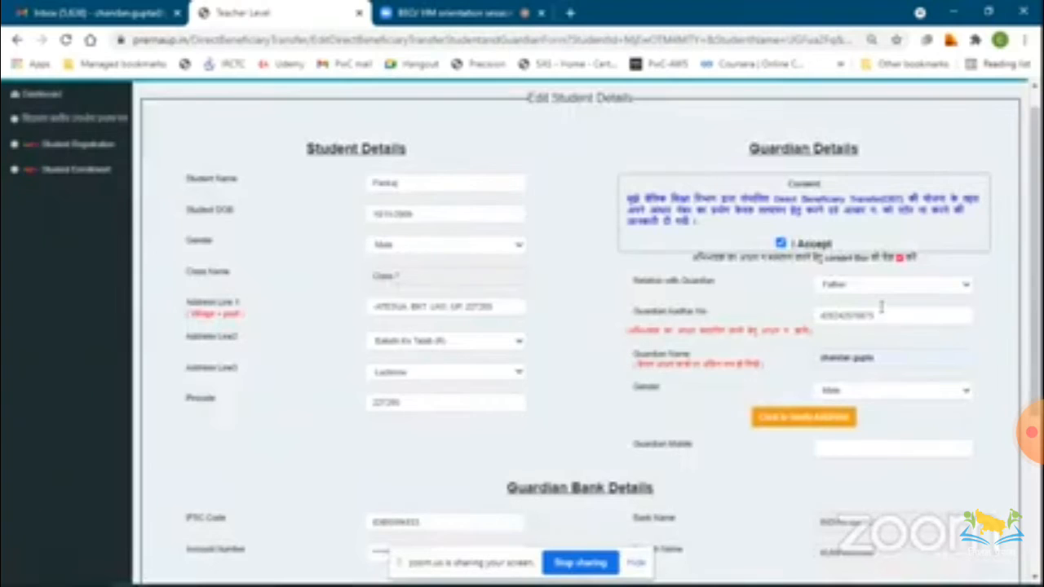
Replace the guardian's Aadhaar number with a different number.
left_click_drag(878, 315, 743, 303)
key("BackSpace")
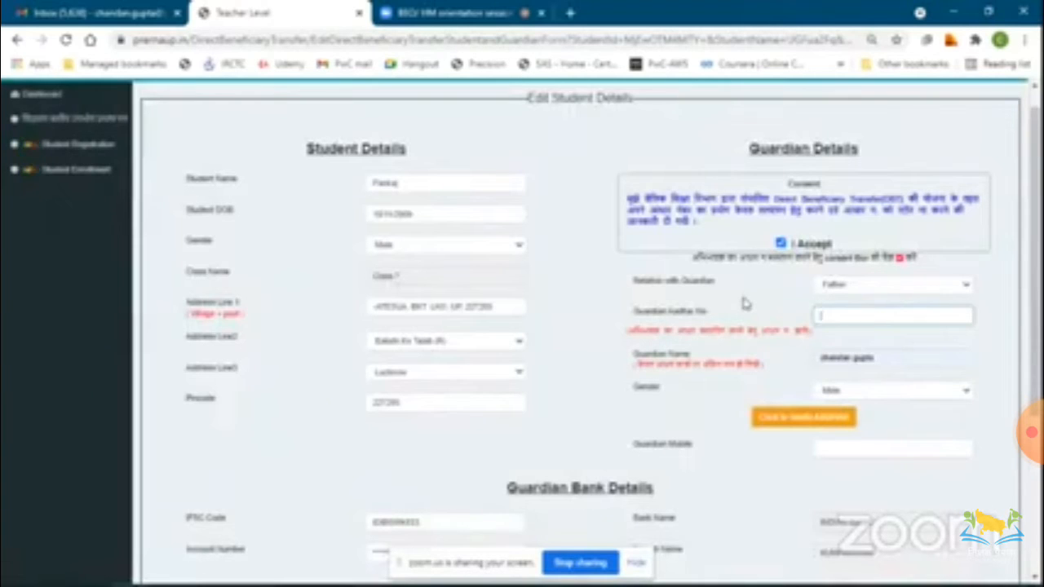
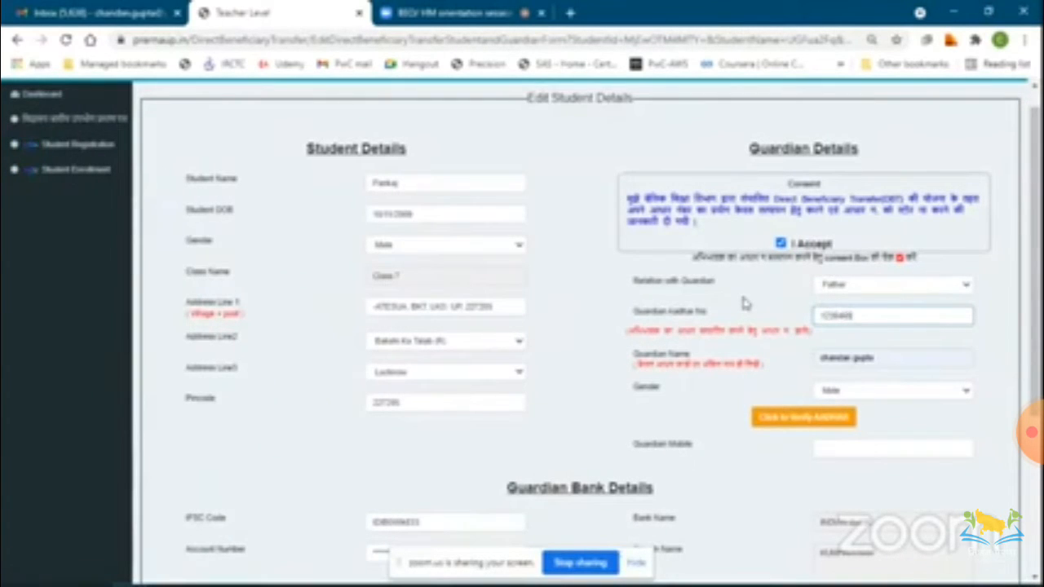
Try to verify the guardian's Aadhaar with Proceed, dismiss the alert and cancel the verification dialog.
left_click(803, 417)
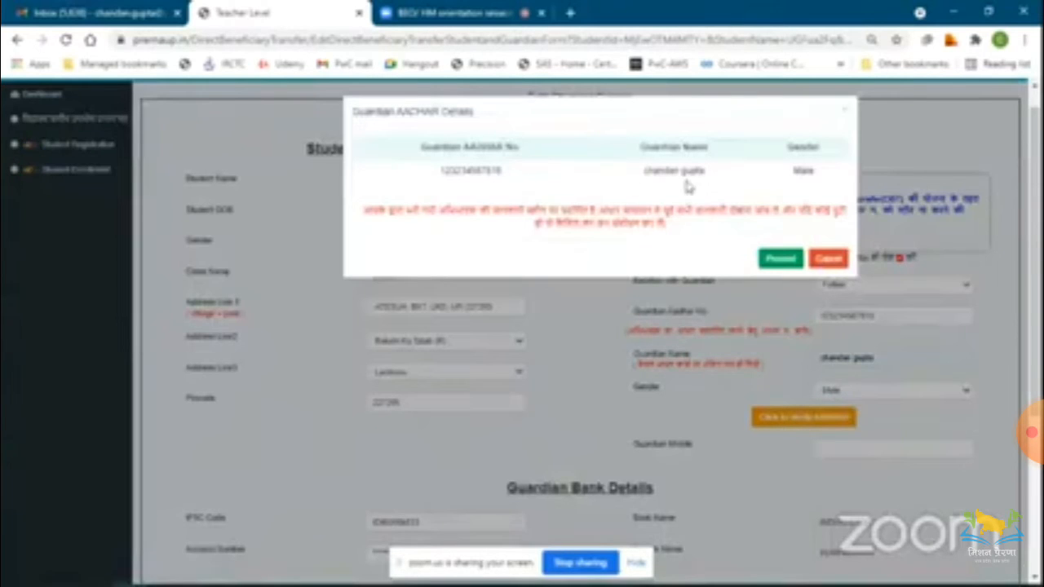
left_click(776, 261)
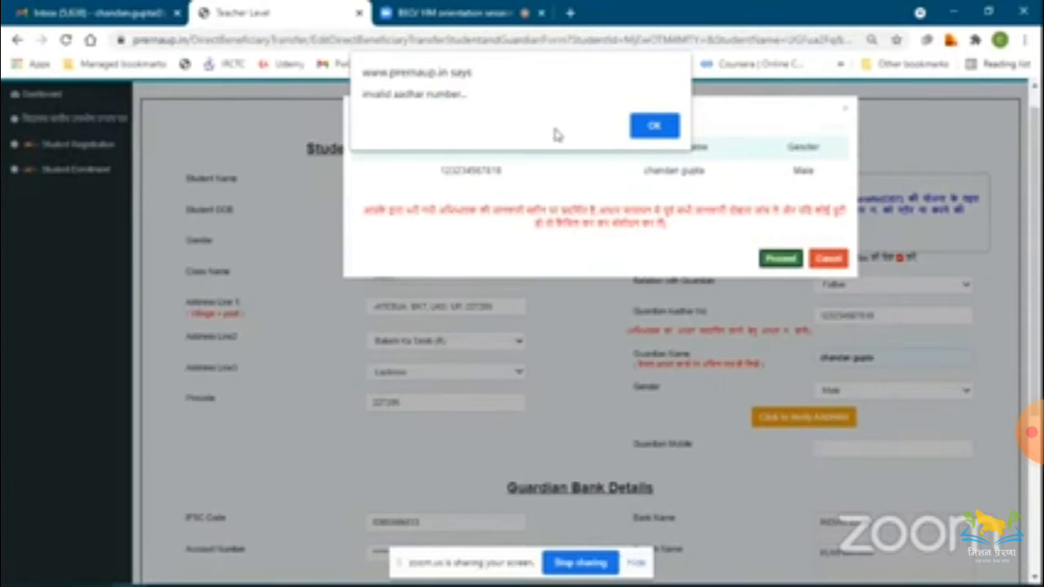
left_click(640, 136)
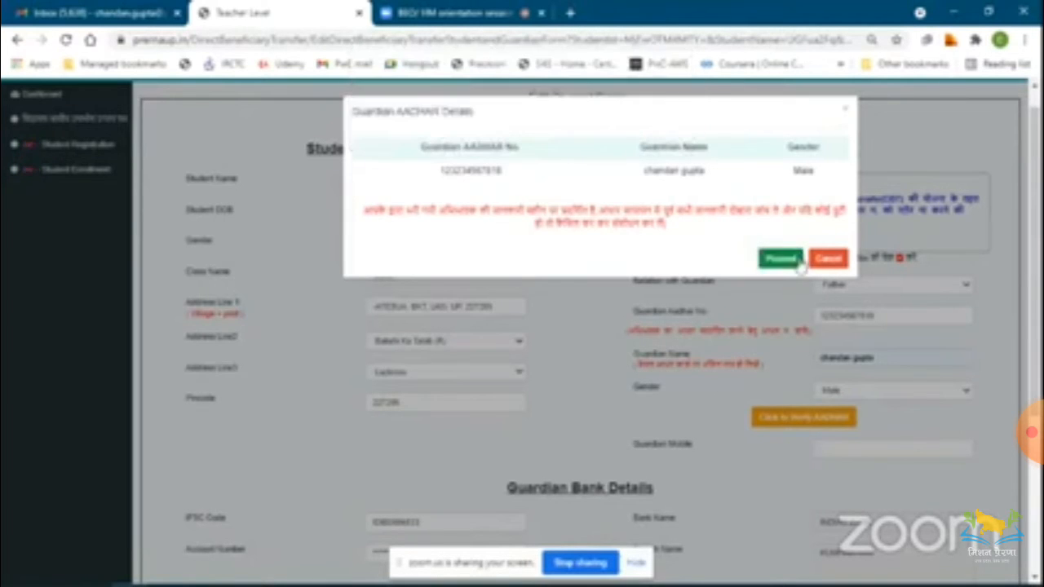
left_click(828, 258)
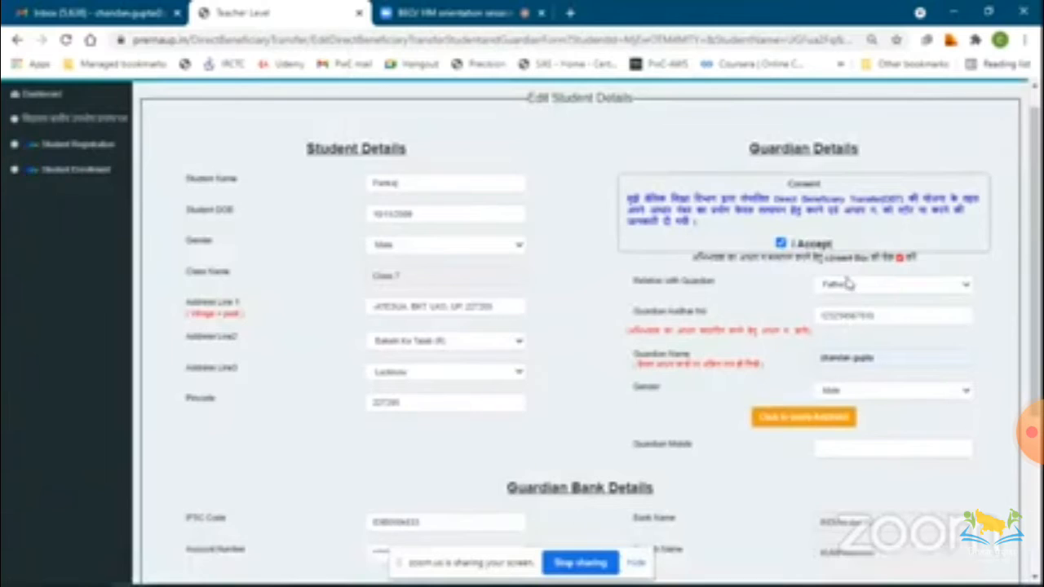
Check the bank-details correction box to clear and unlock the guardian's account number fields.
scroll(876, 358, "down", 3)
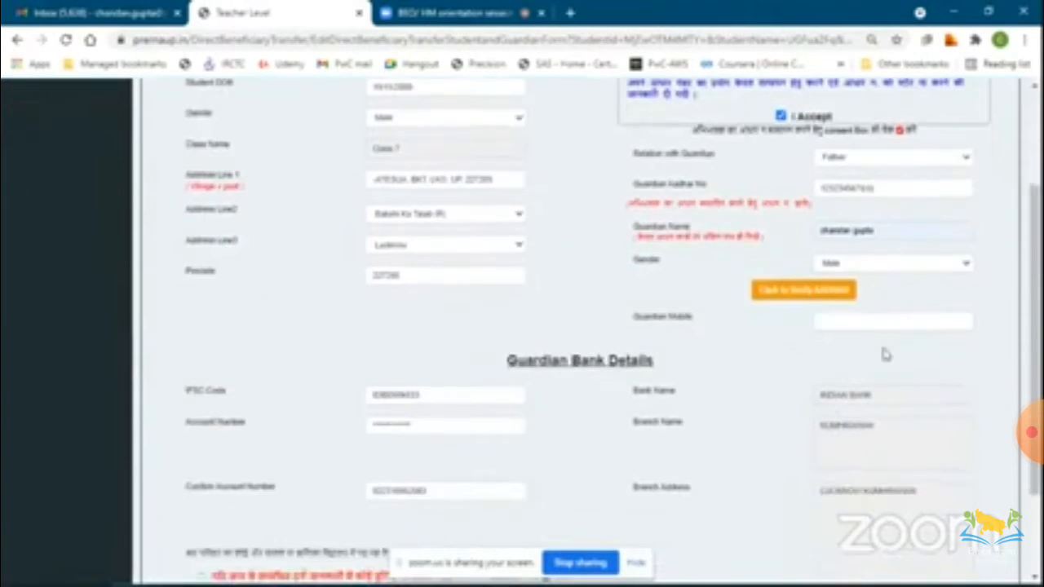
scroll(885, 354, "down", 1)
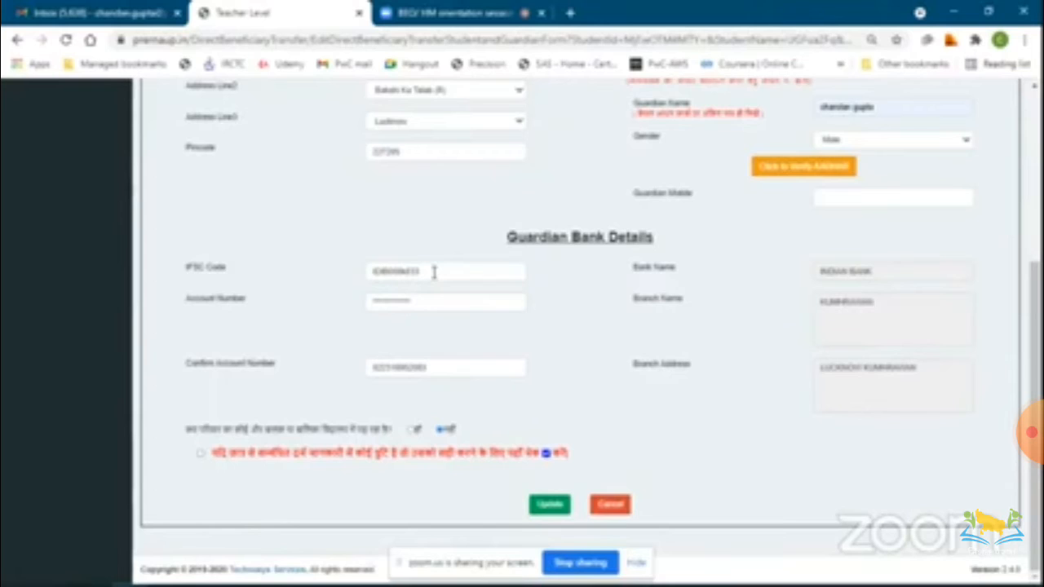
left_click_drag(434, 273, 373, 267)
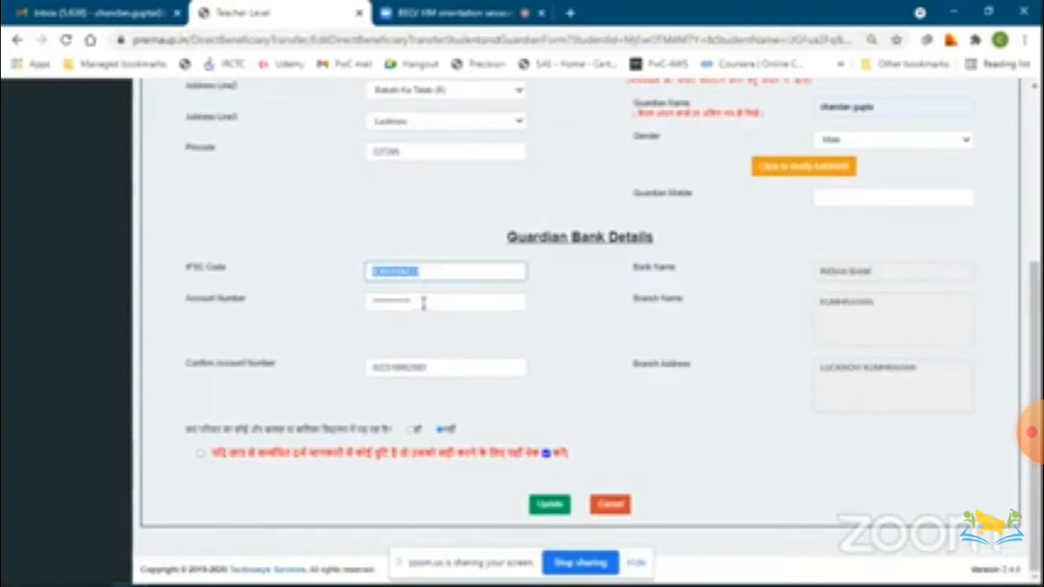
left_click_drag(423, 303, 367, 300)
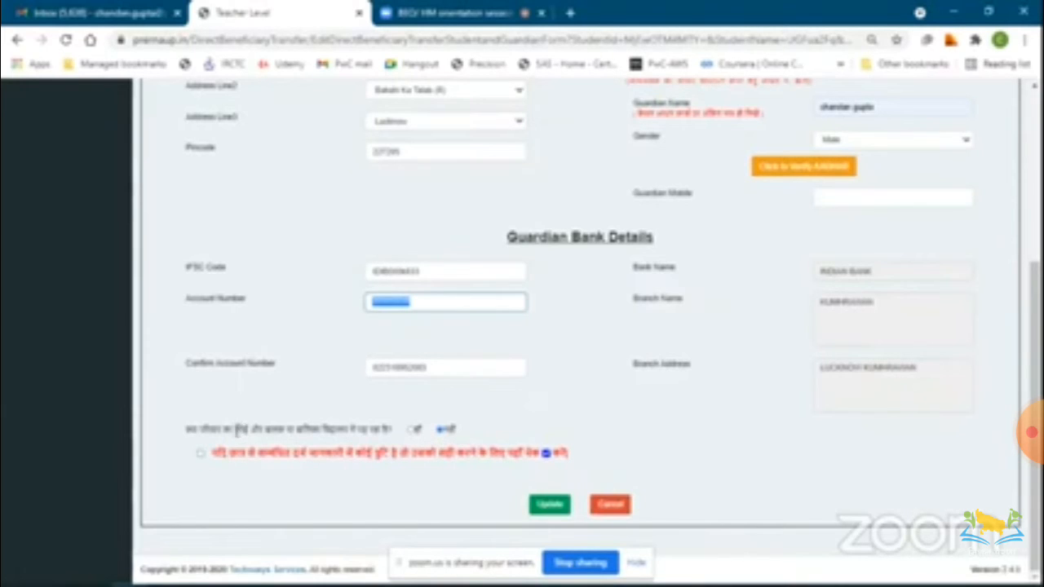
left_click(201, 454)
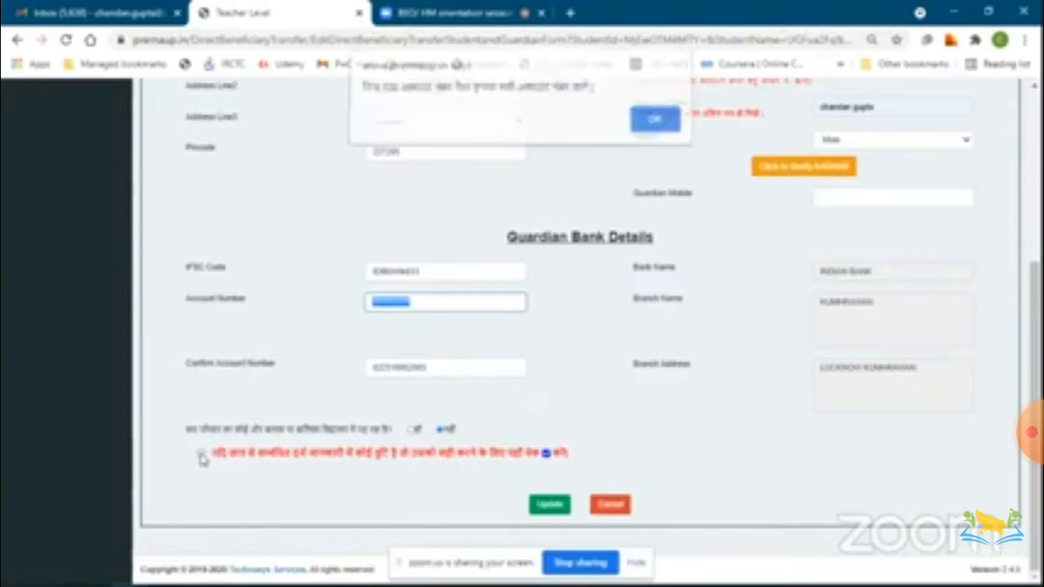
left_click(661, 124)
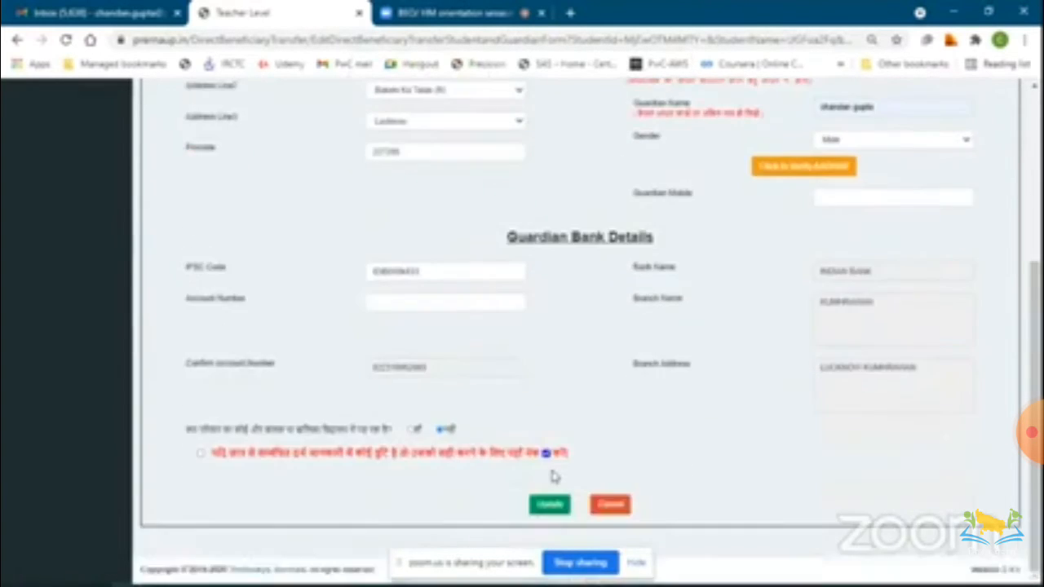
left_click(456, 302)
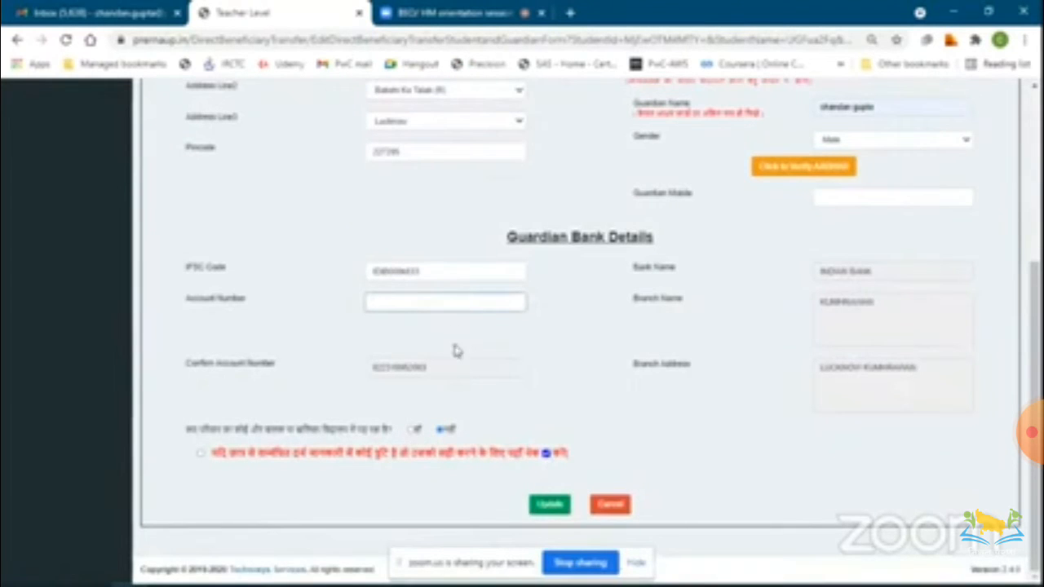
key("Tab")
left_click(395, 307)
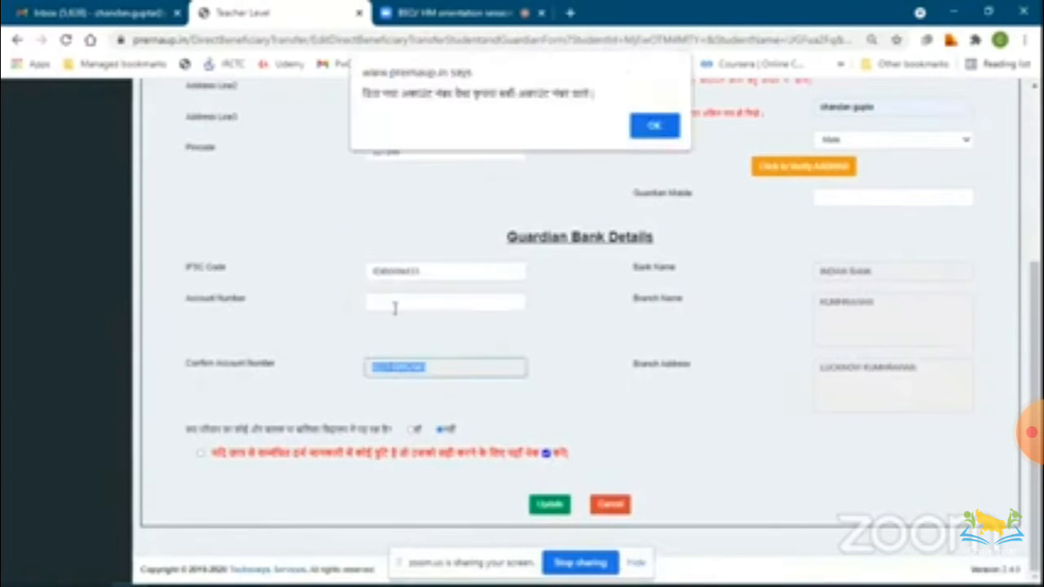
left_click(653, 119)
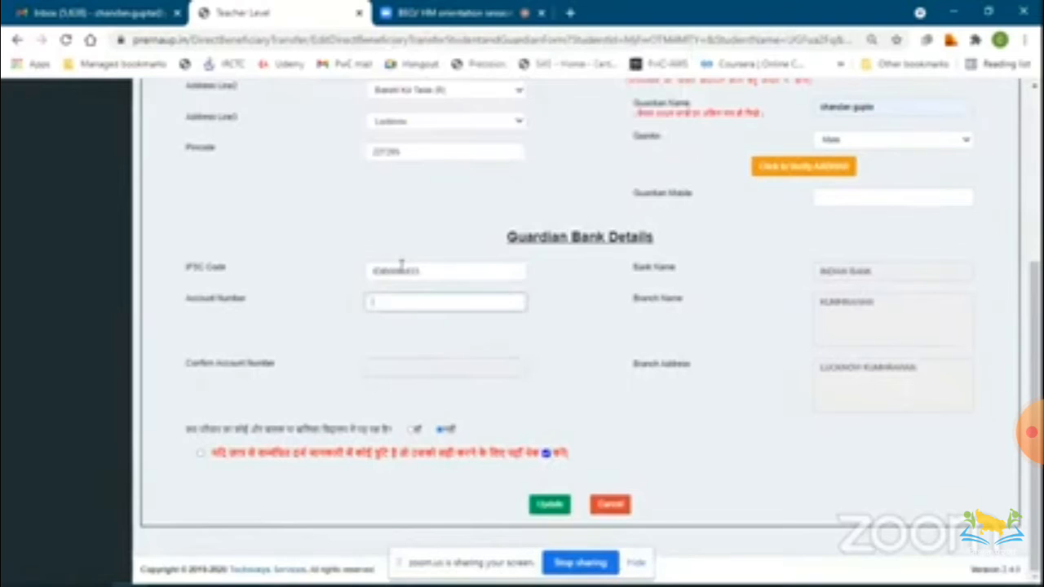
Cancel the student edit form without updating.
scroll(582, 338, "up", 4)
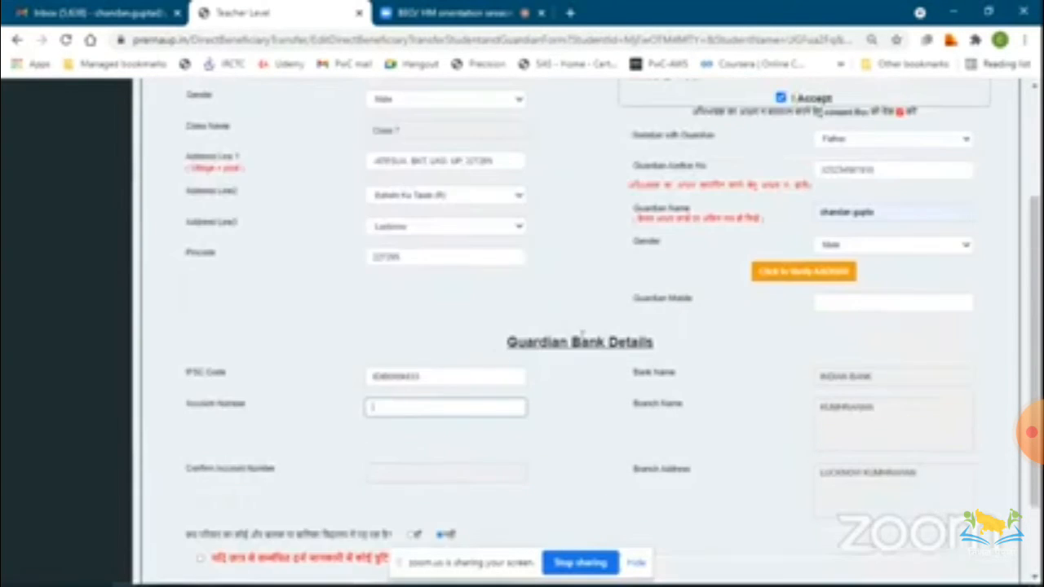
scroll(582, 343, "down", 4)
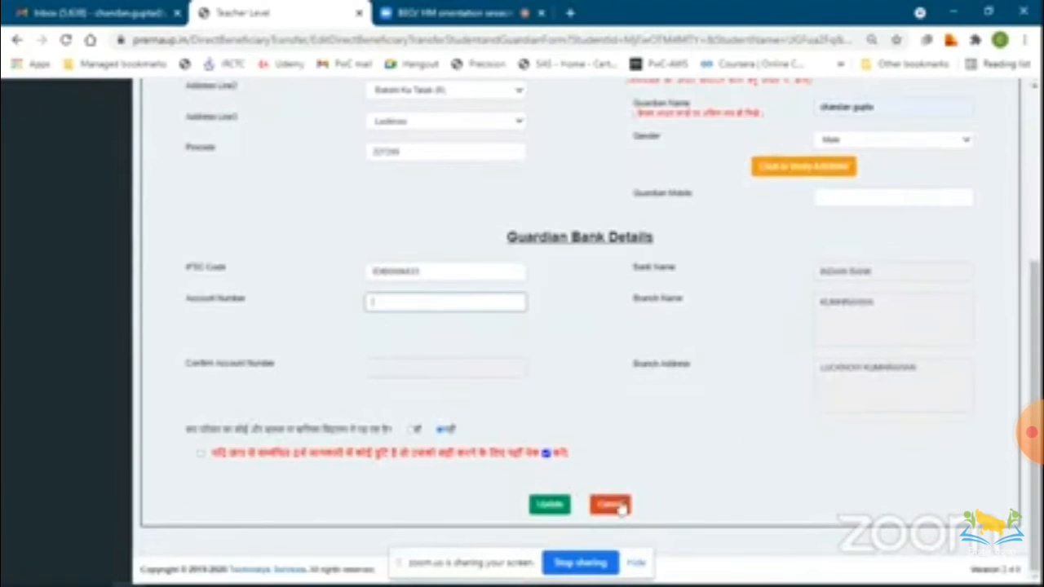
left_click(616, 513)
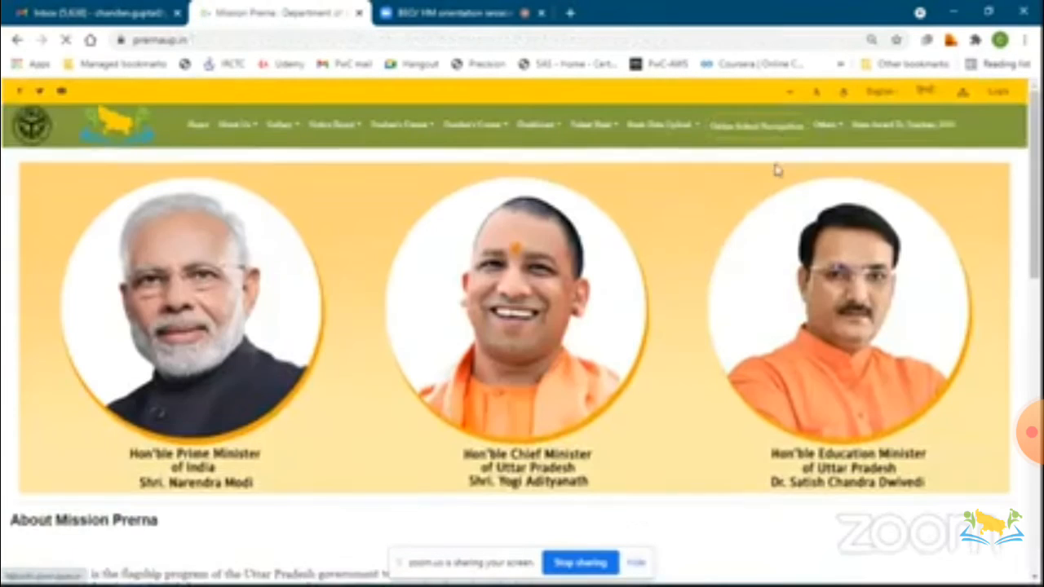
Open Teacher Login under Bank Data Upload, choose DBT and enter the registered mobile number.
mouse_move(662, 126)
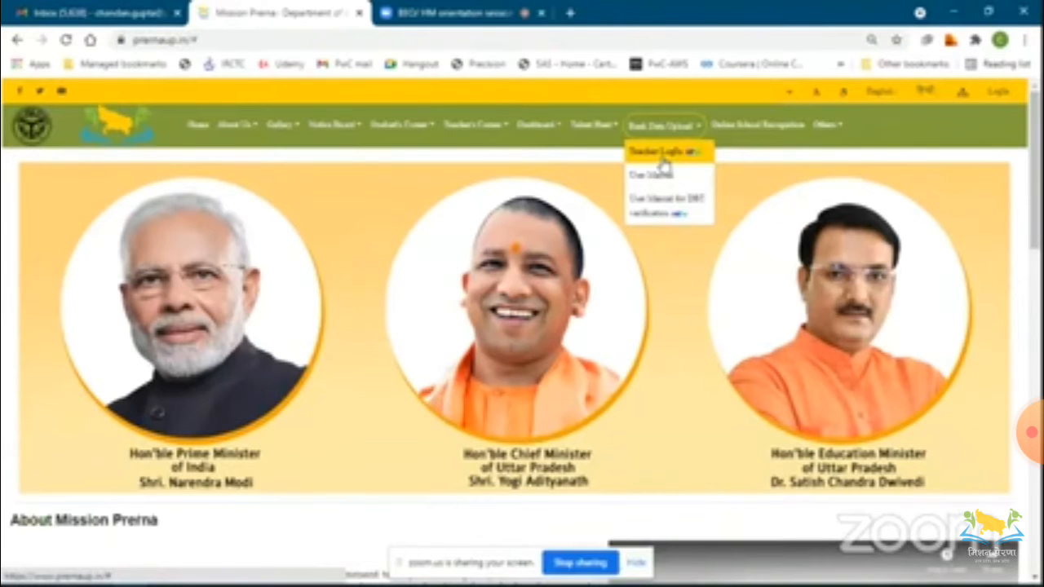
left_click(663, 158)
left_click(520, 215)
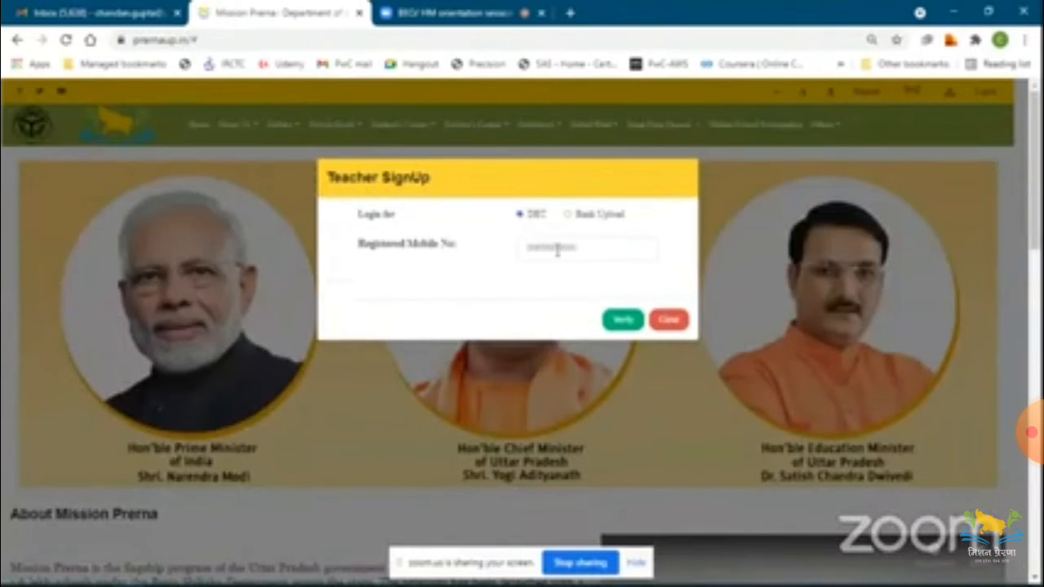
left_click(564, 251)
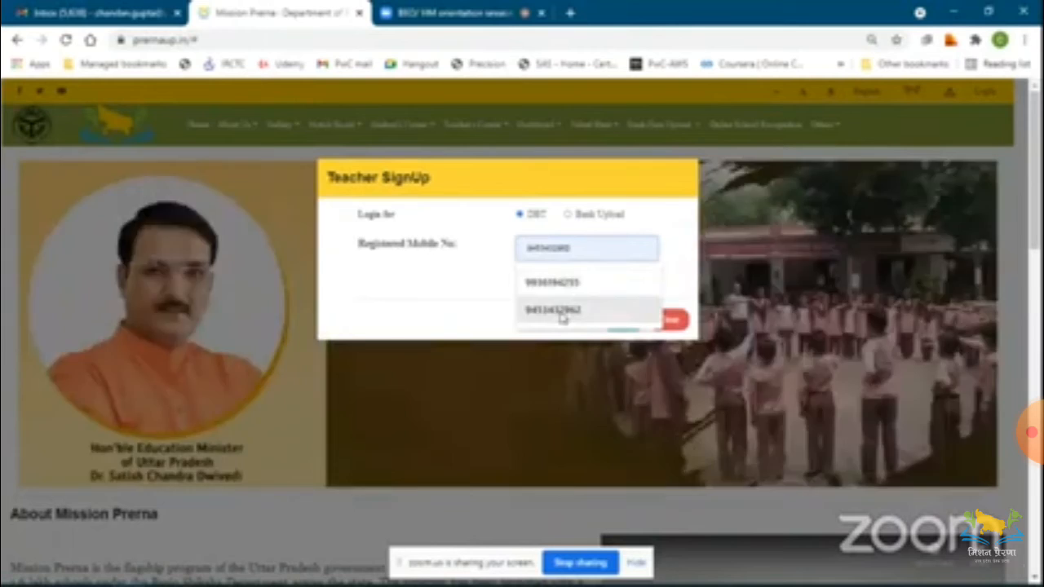
left_click(561, 310)
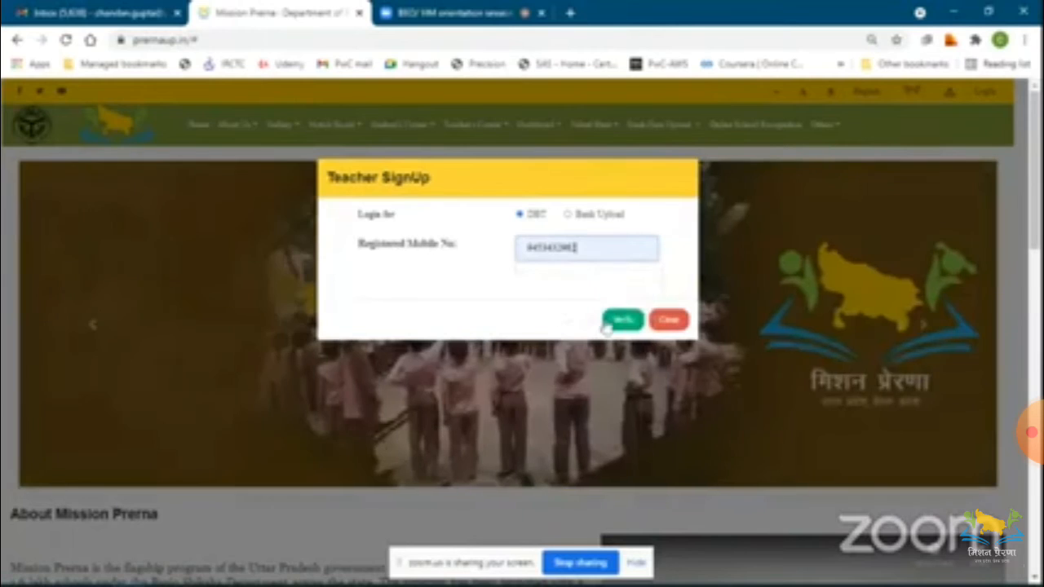
Verify the mobile number, request an OTP and dismiss the confirmation alert.
left_click(613, 320)
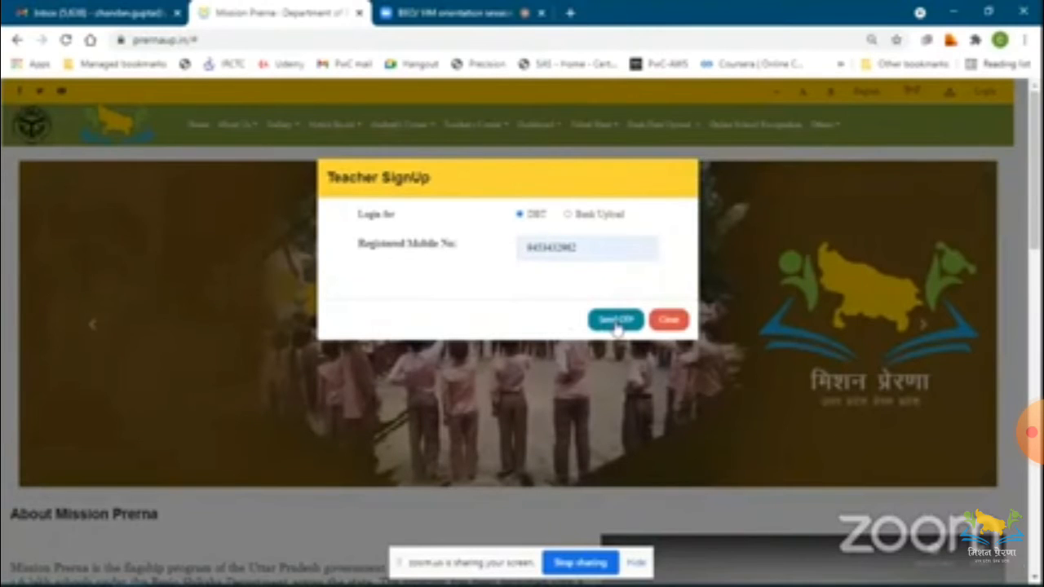
left_click(616, 322)
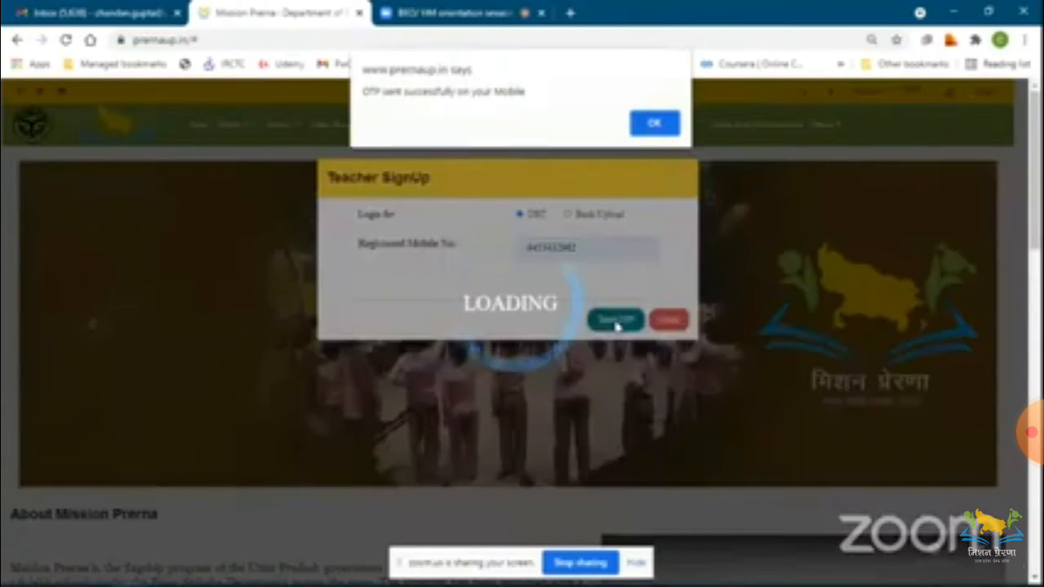
left_click(652, 121)
Enter the OTP verification code and log in.
left_click(555, 280)
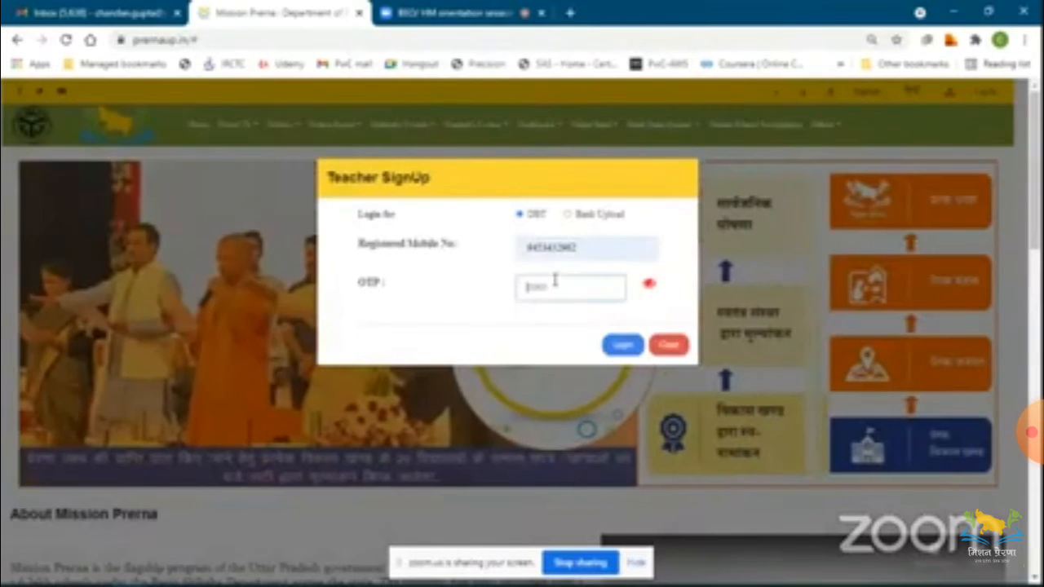
type("****")
left_click(618, 343)
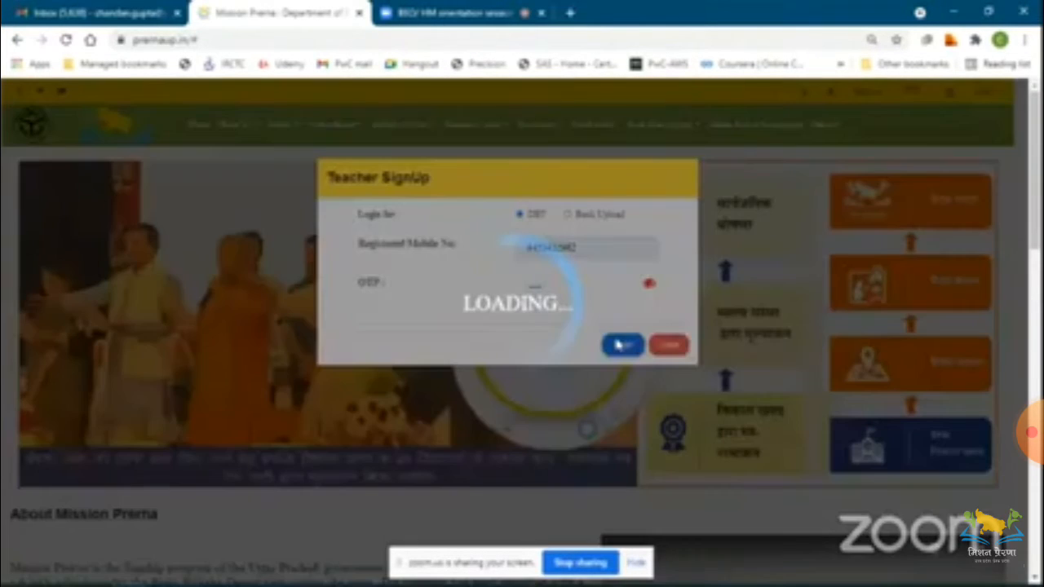
Decline the logout prompt and confirm continuing the login.
left_click(664, 132)
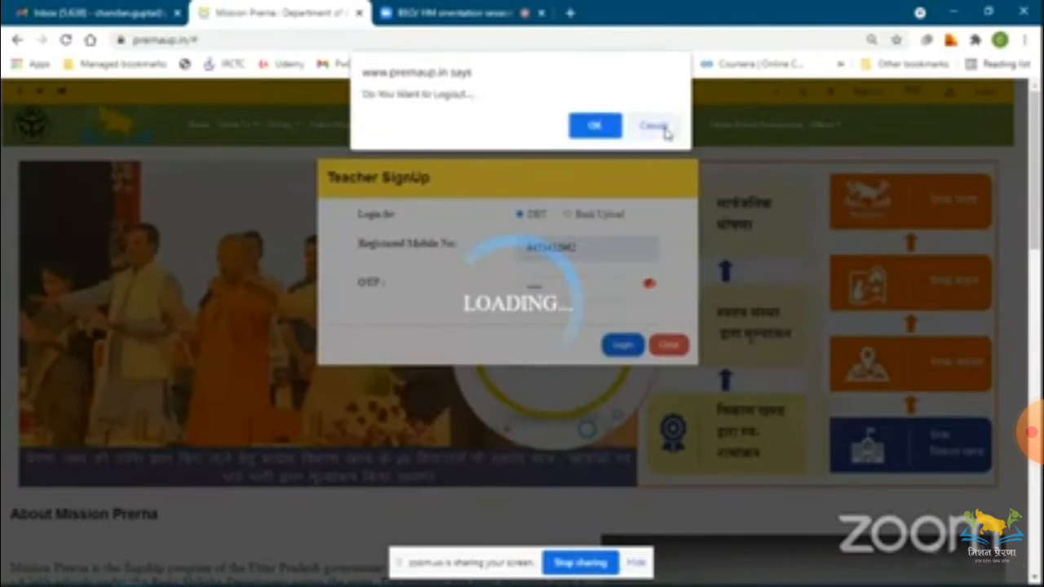
left_click(582, 129)
left_click(581, 129)
left_click(580, 129)
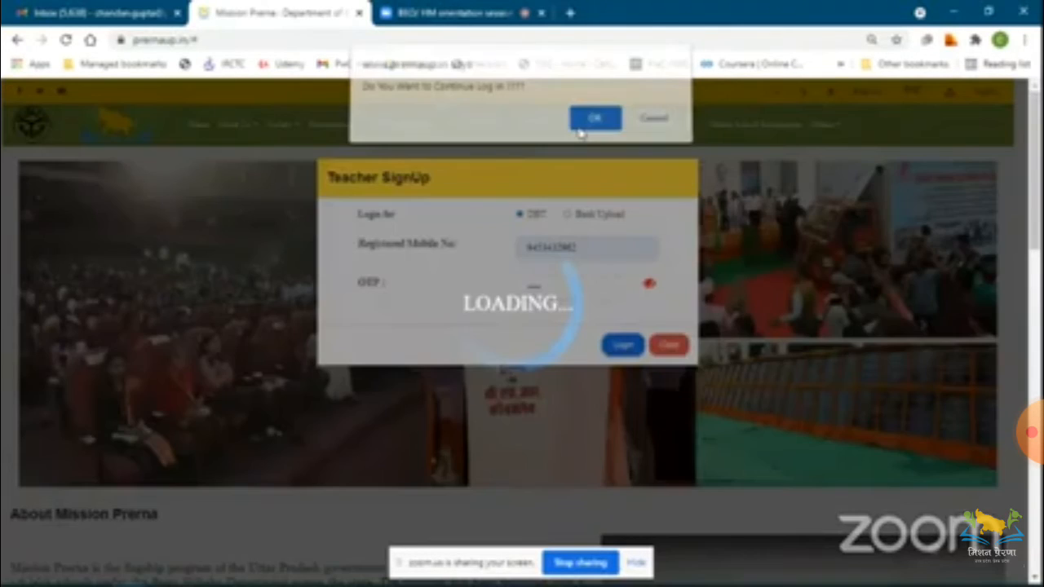
Open the Direct Beneficiary Transfer dashboard and its Pending for Teacher Verification student list.
scroll(575, 406, "down", 6)
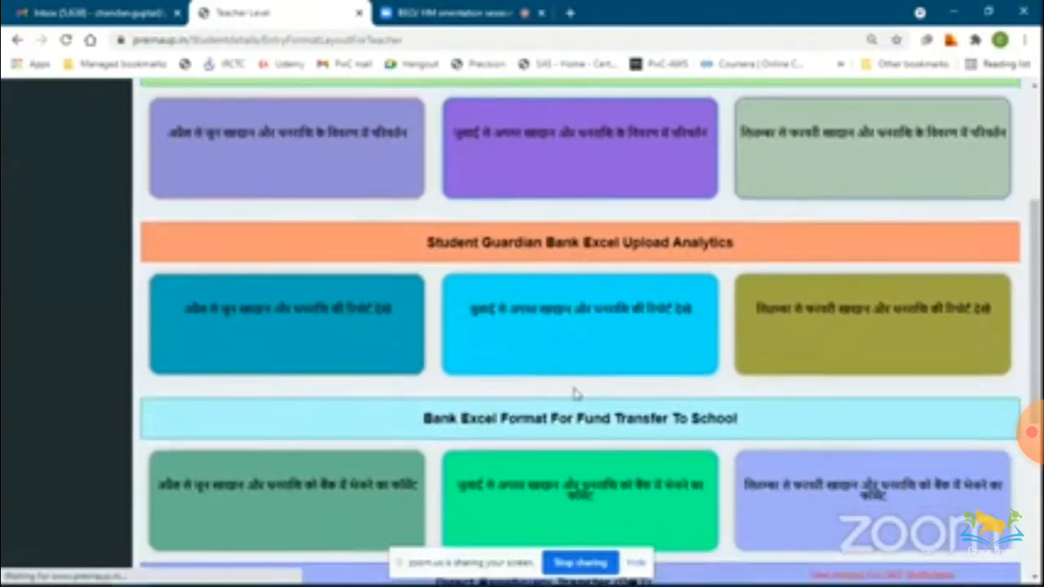
left_click(582, 383)
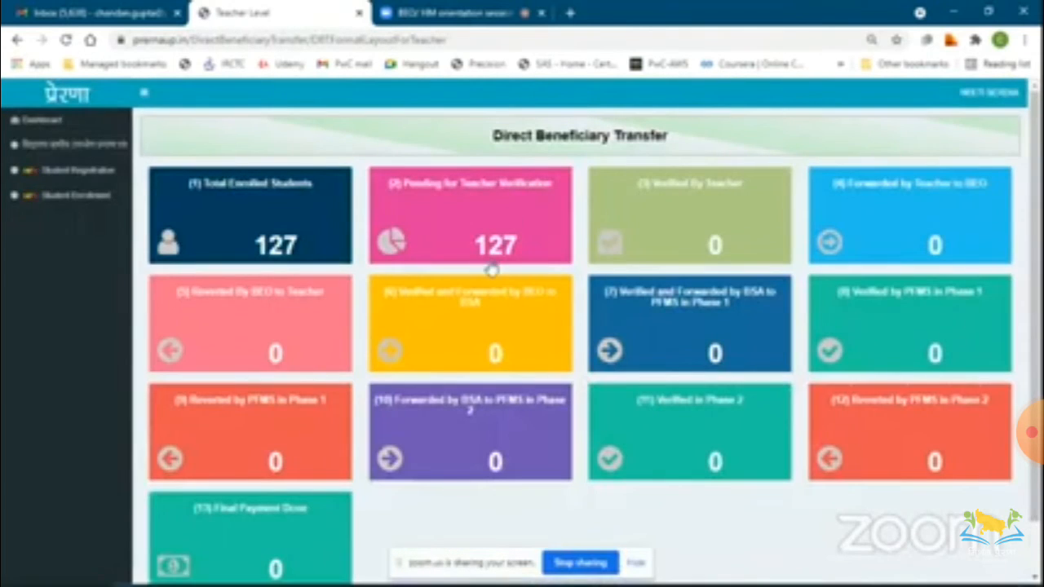
left_click(492, 269)
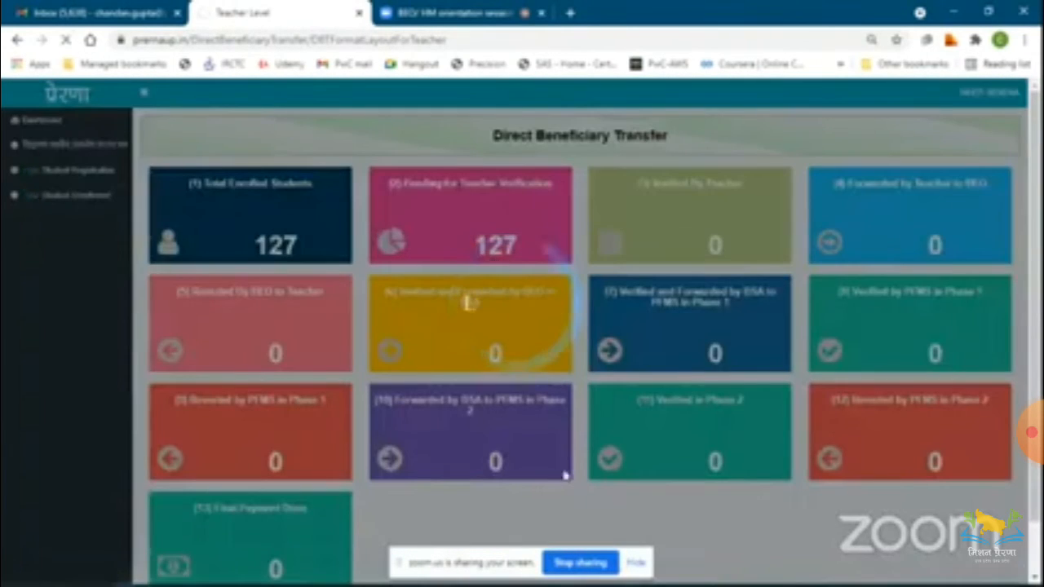
Scroll across the pending students' bank details and open the Update form for the State Bank of India student.
scroll(571, 497, "down", 1)
scroll(570, 495, "right", 3)
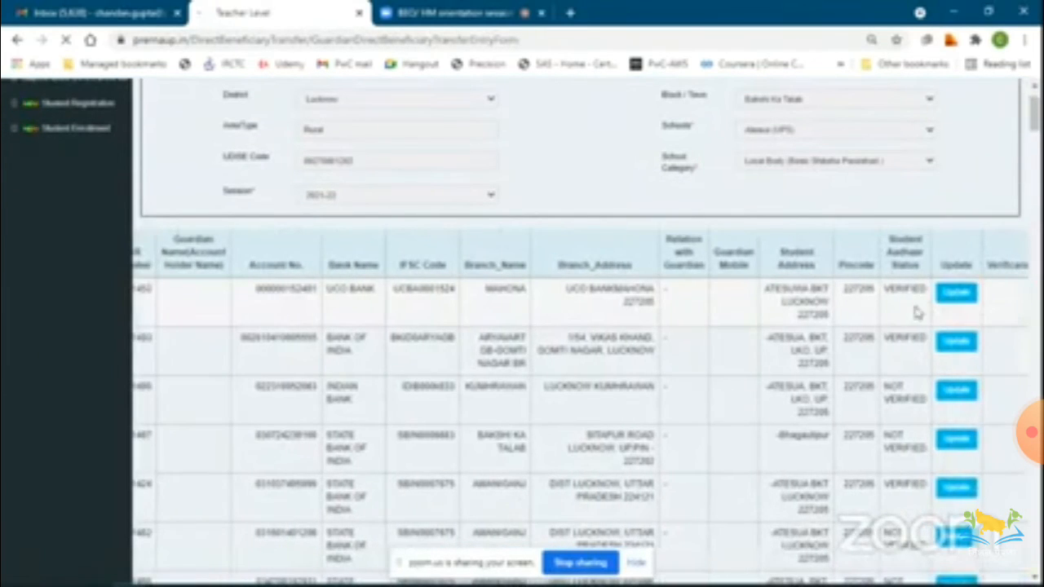
scroll(953, 302, "right", 3)
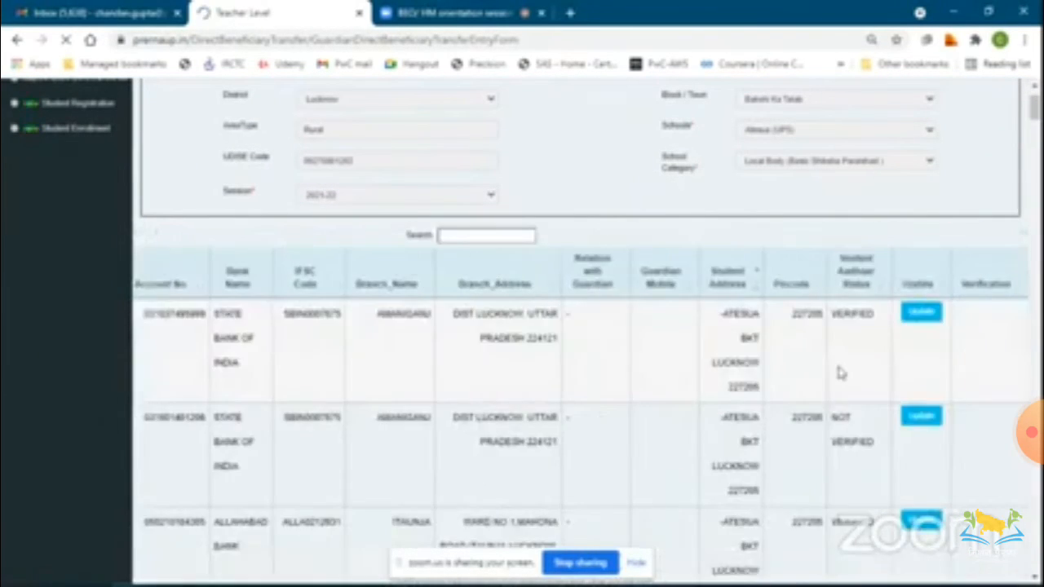
left_click(923, 315)
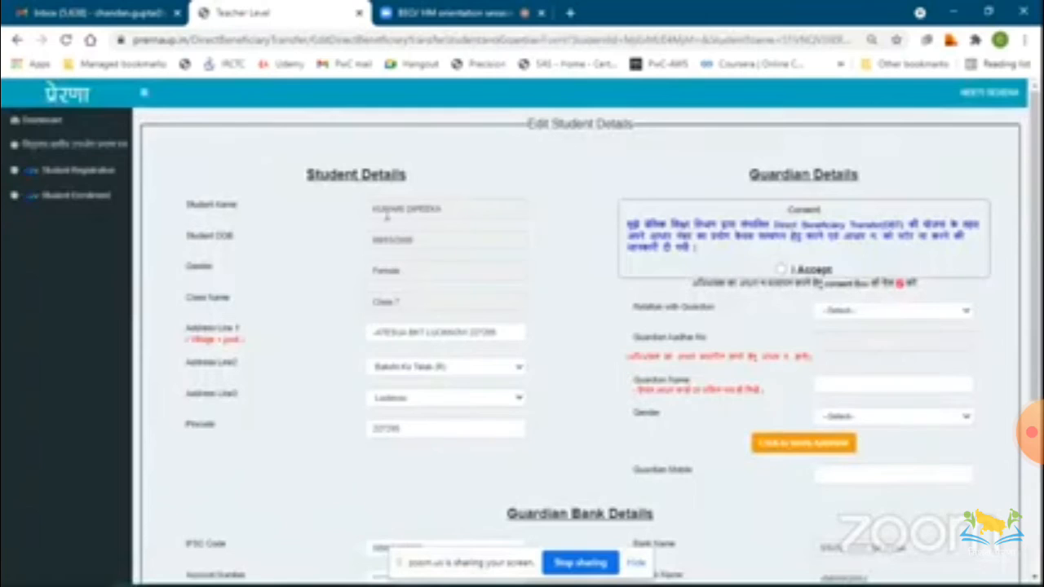
Scroll to the guardian bank details and tick the declaration that the student's details need correction.
left_click(474, 212)
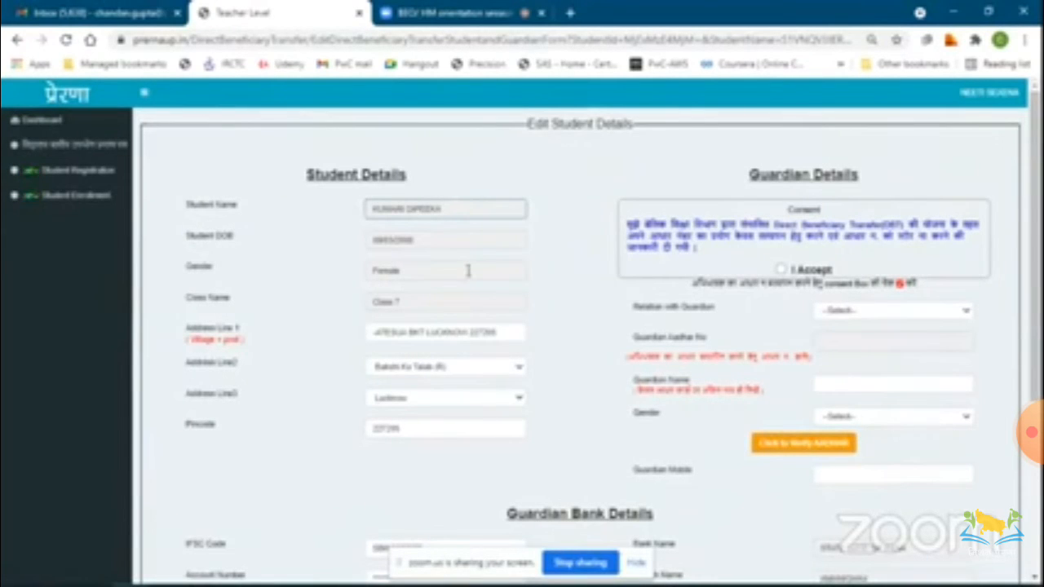
scroll(468, 270, "down", 1)
scroll(468, 269, "down", 2)
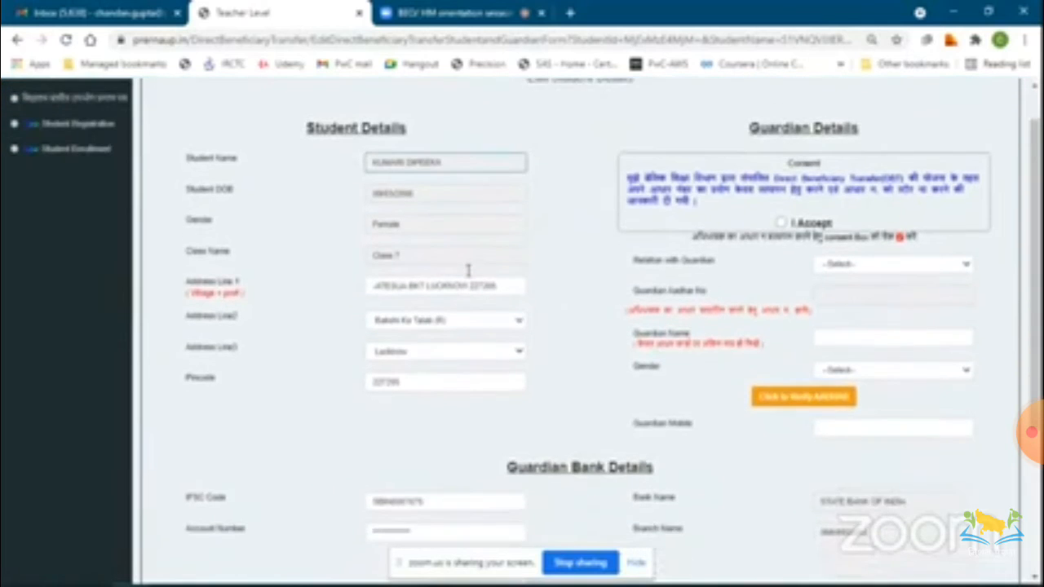
scroll(468, 276, "down", 3)
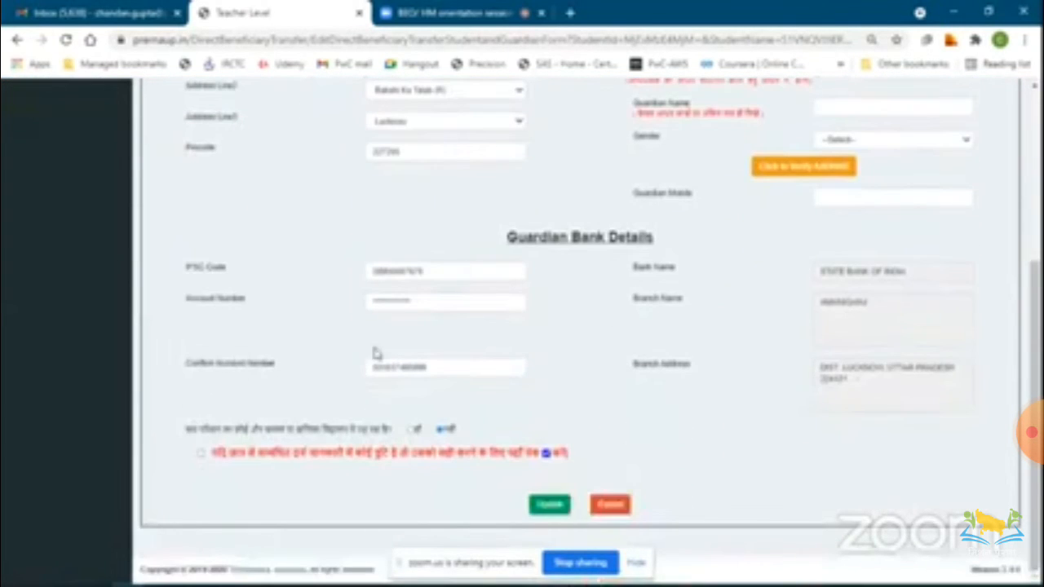
left_click(201, 453)
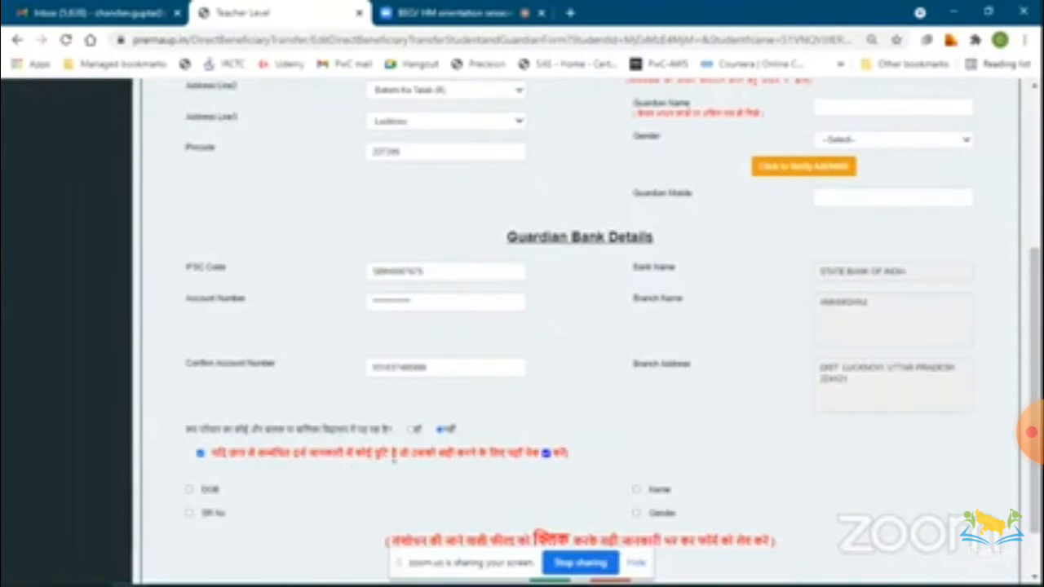
scroll(494, 460, "down", 2)
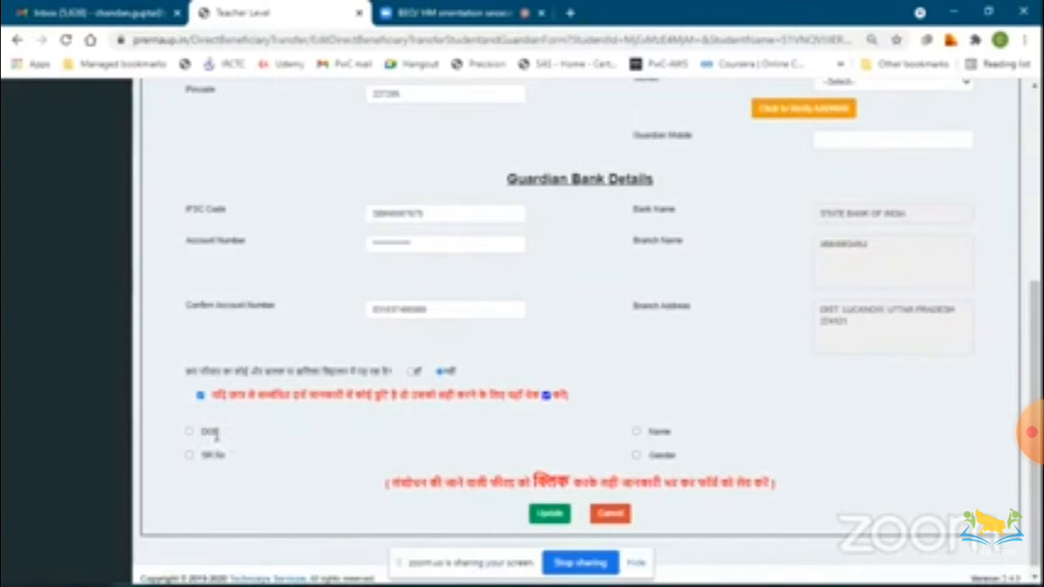
Tick the DOB, SR No, Name and Gender correction options to reveal their correction fields.
left_click(189, 432)
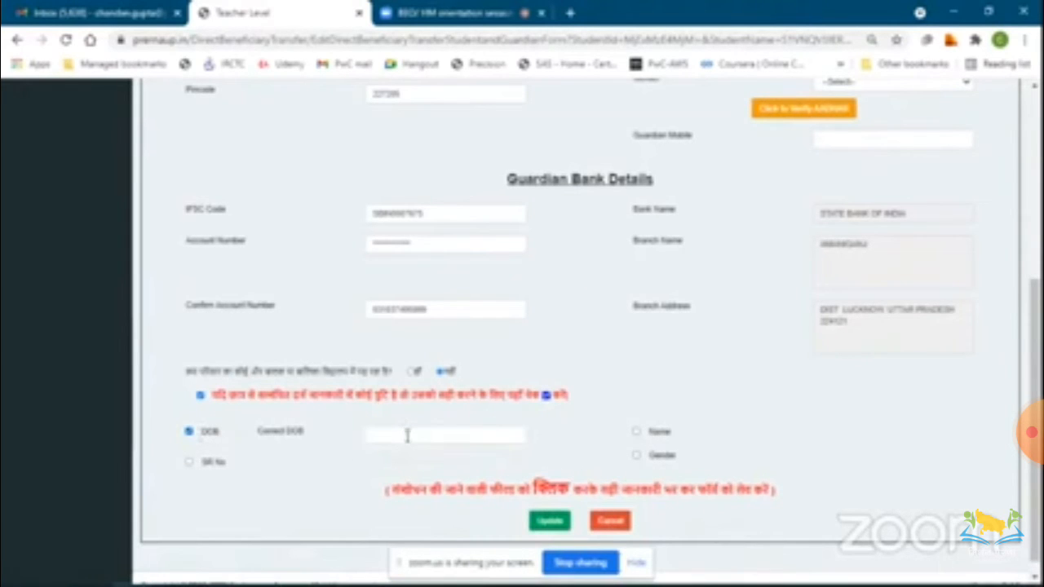
left_click(189, 462)
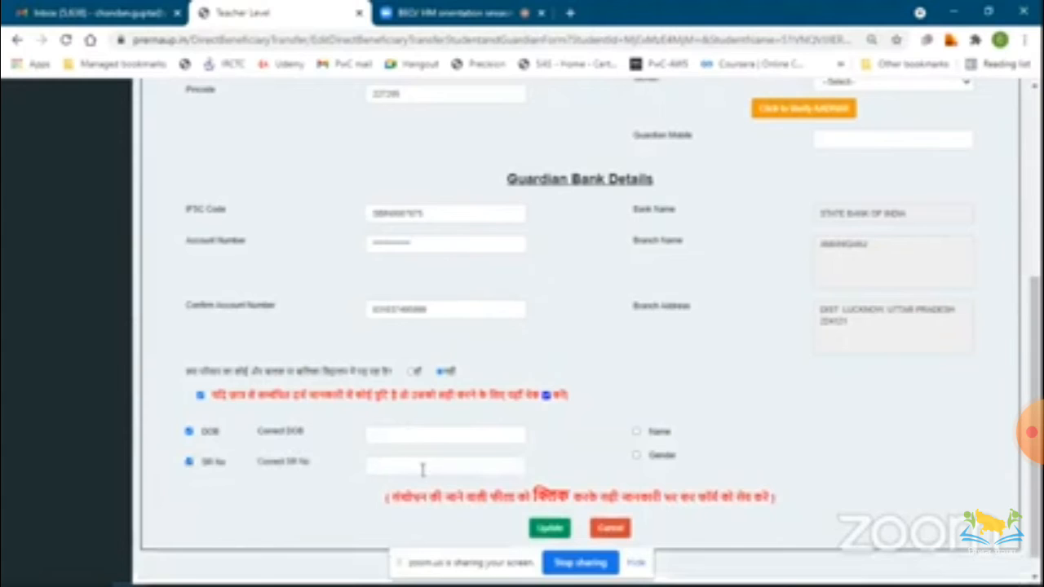
left_click(637, 432)
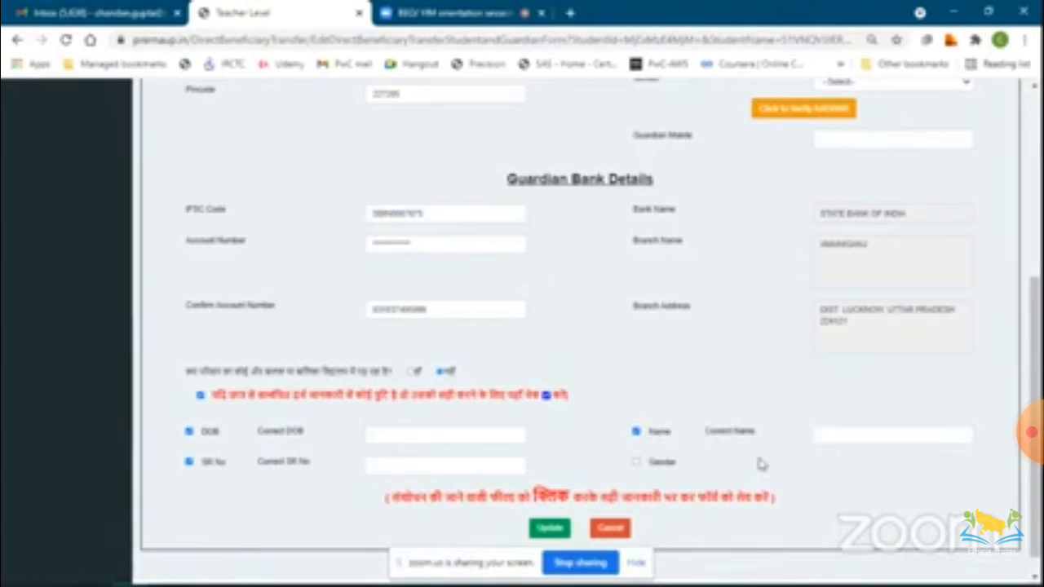
left_click(637, 463)
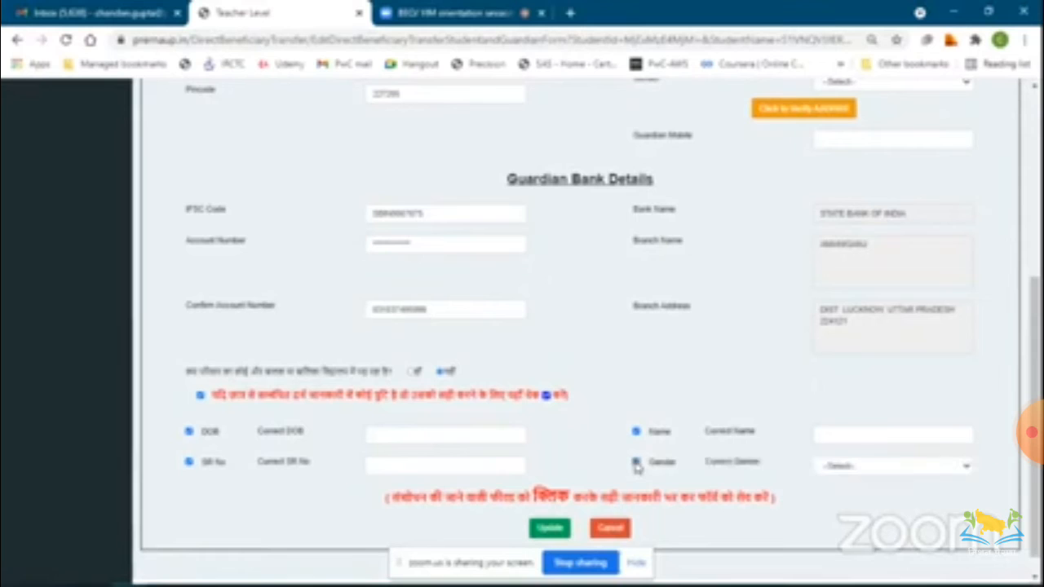
left_click(879, 470)
left_click(688, 479)
Open Student Enrollment from the sidebar and close the important information popup.
scroll(591, 432, "up", 5)
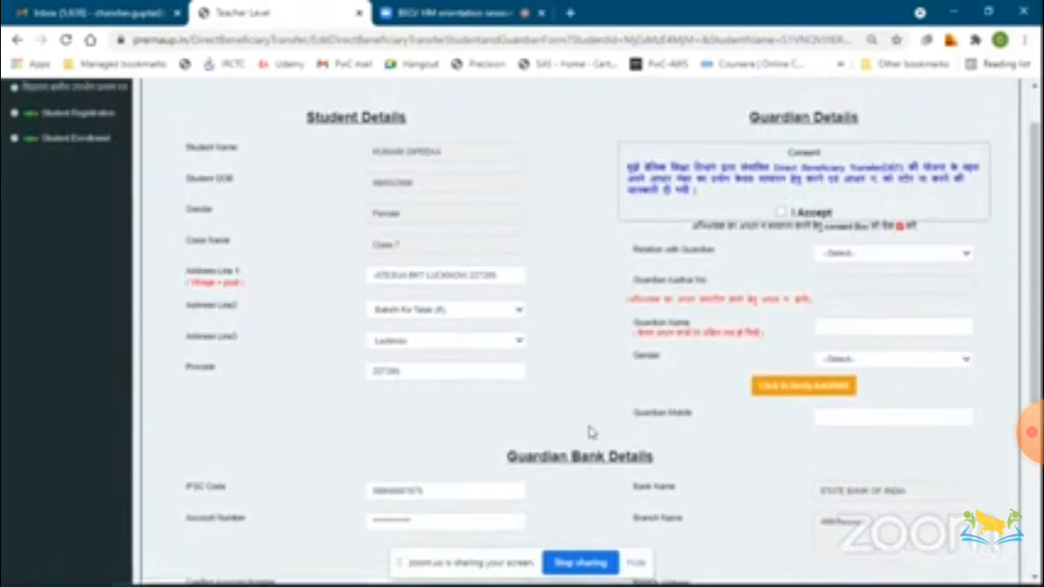
scroll(453, 405, "up", 1)
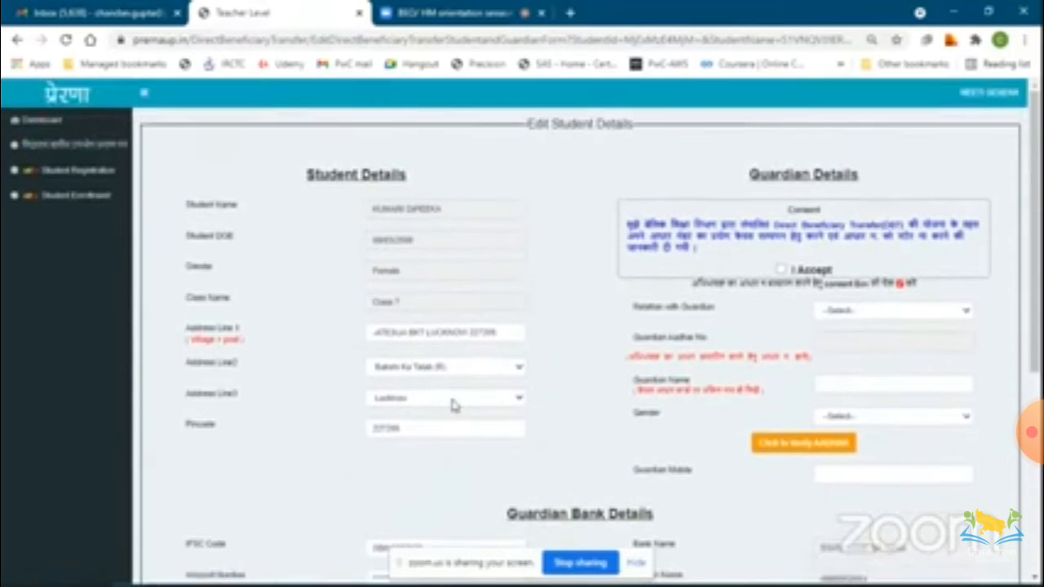
left_click(72, 204)
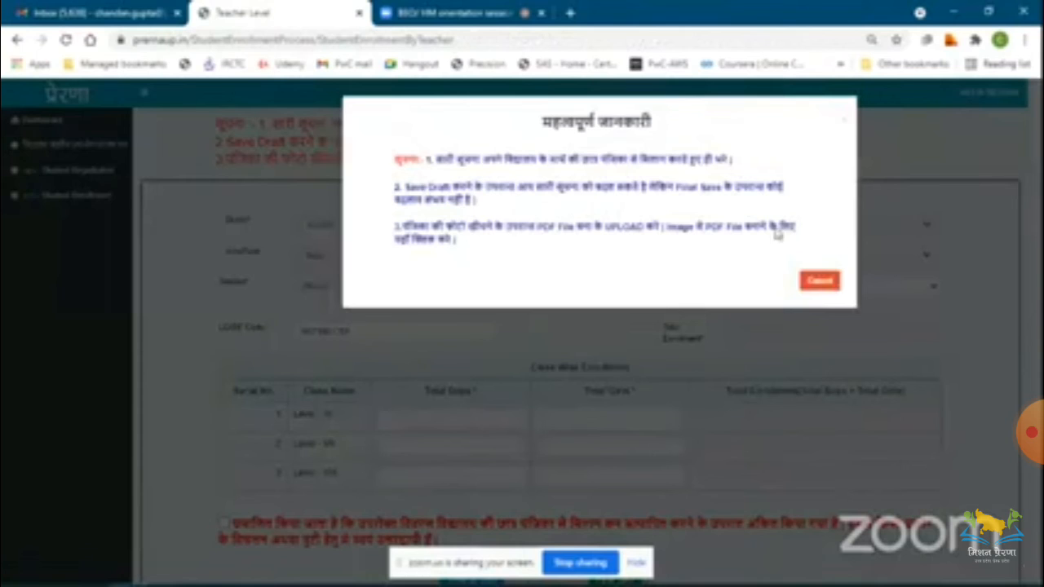
left_click(820, 281)
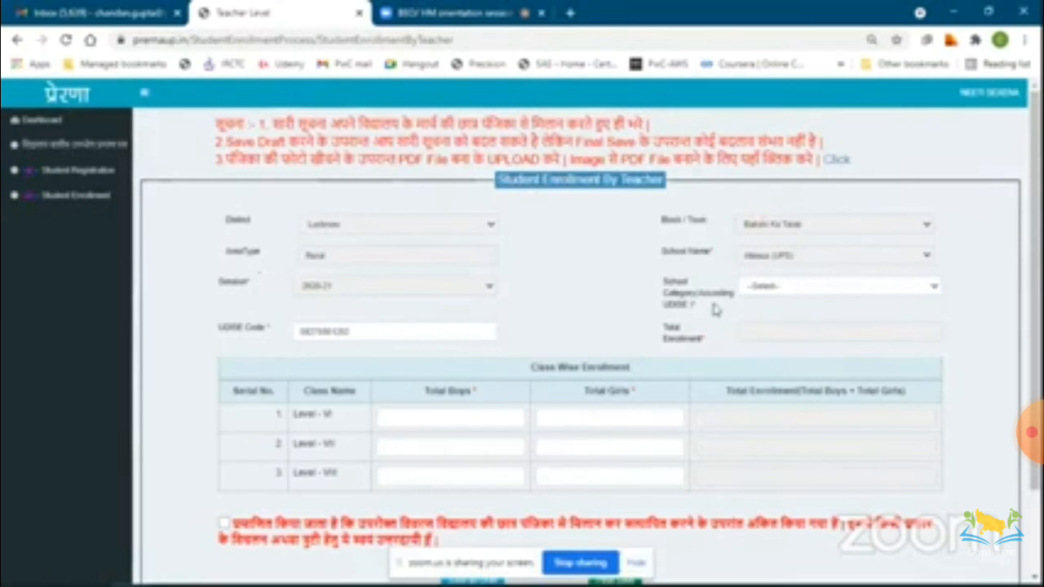
left_click(363, 332)
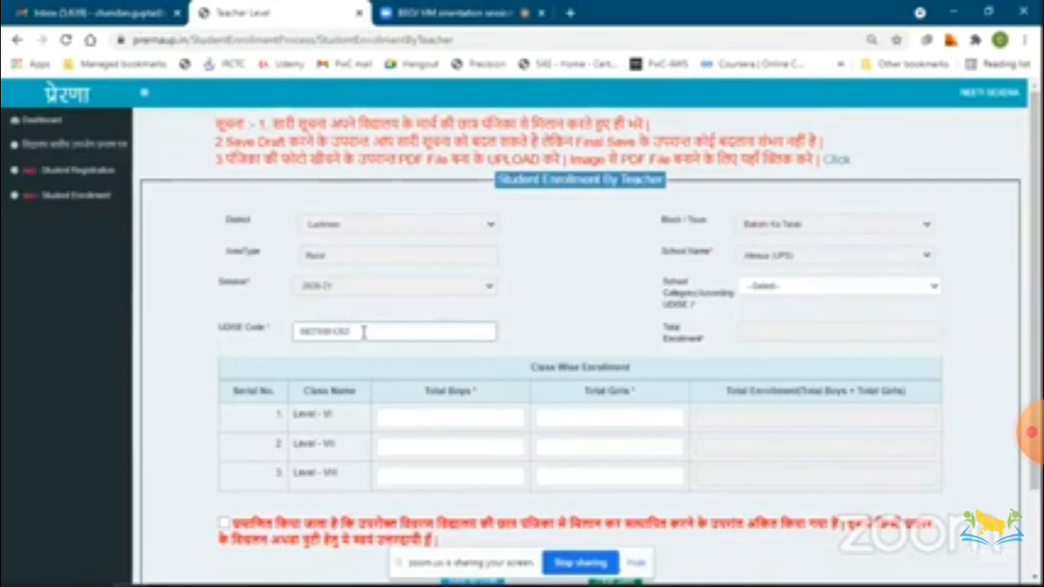
left_click(875, 291)
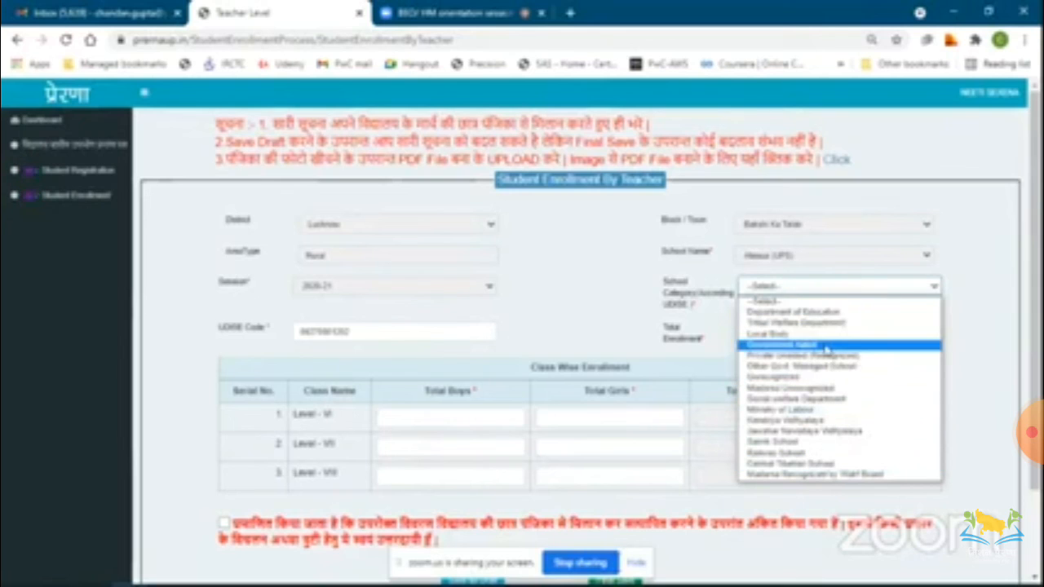
left_click(616, 346)
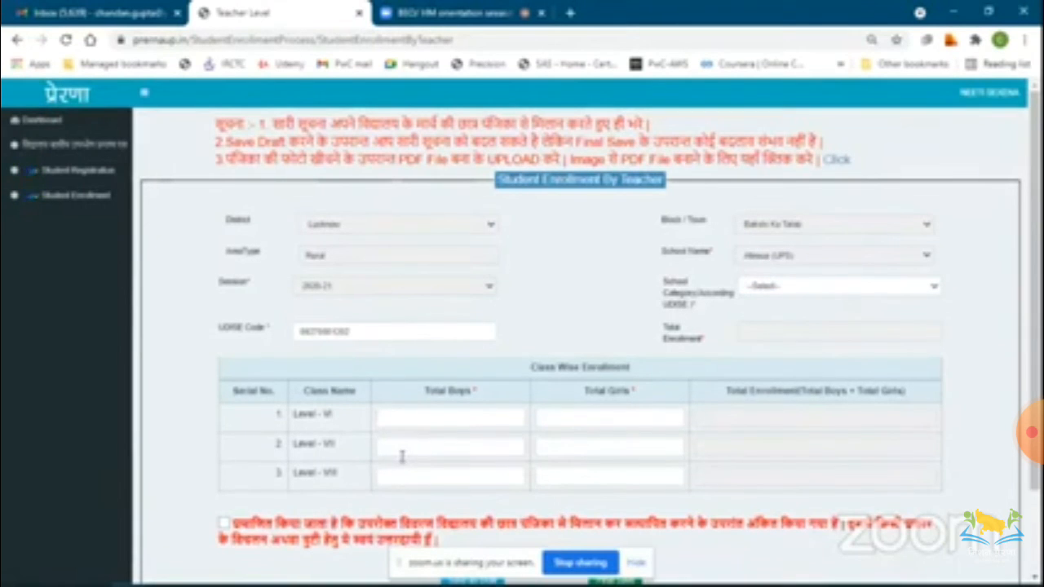
Enter class-wise enrolment of 10 boys and 10 girls for Level VI and 20 boys and 20 girls for Level VII.
scroll(401, 456, "down", 1)
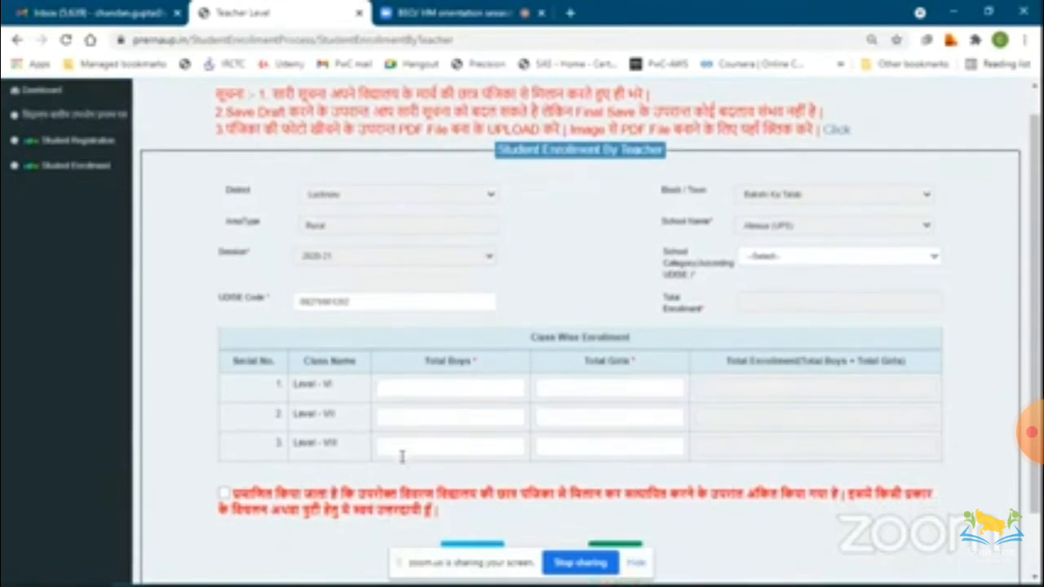
left_click(441, 388)
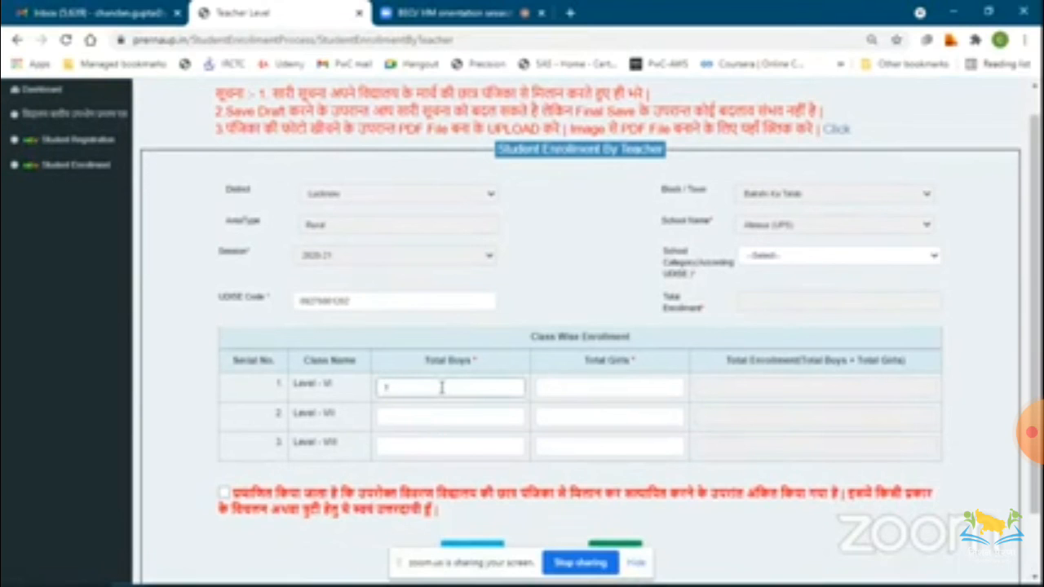
left_click(597, 389)
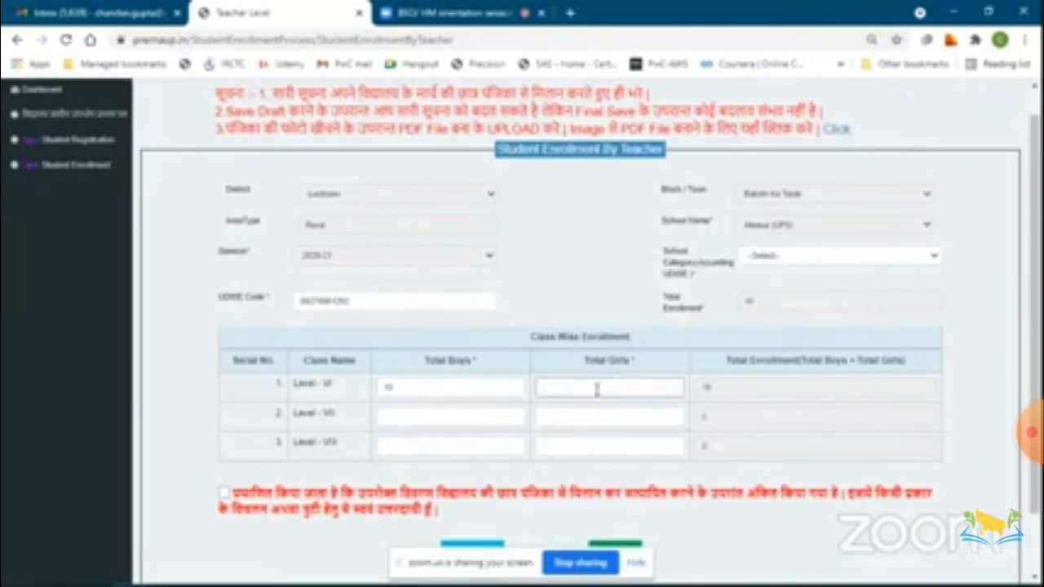
type("10")
left_click(487, 421)
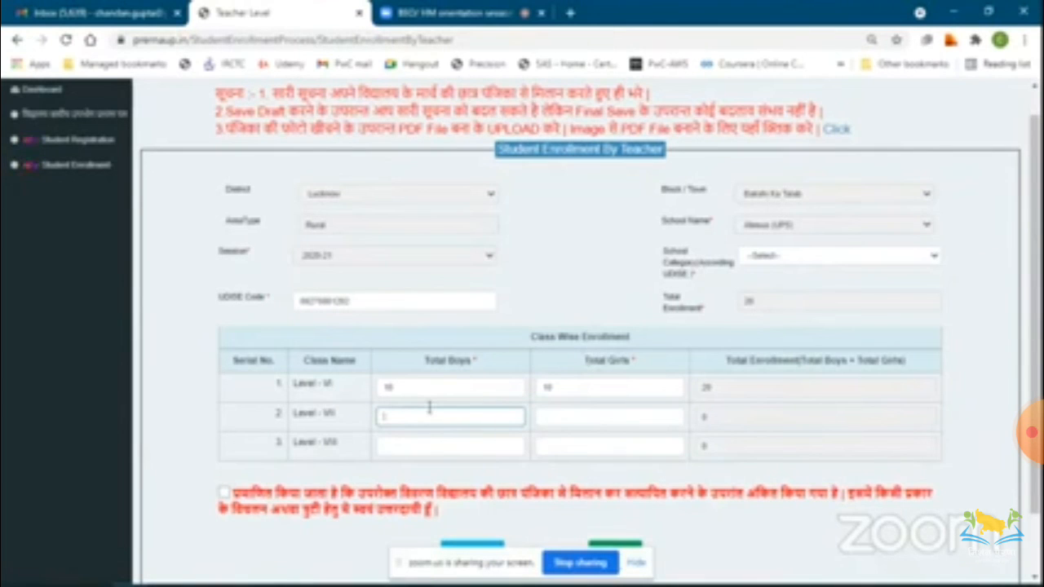
type("1")
type("20")
left_click(590, 417)
type("2")
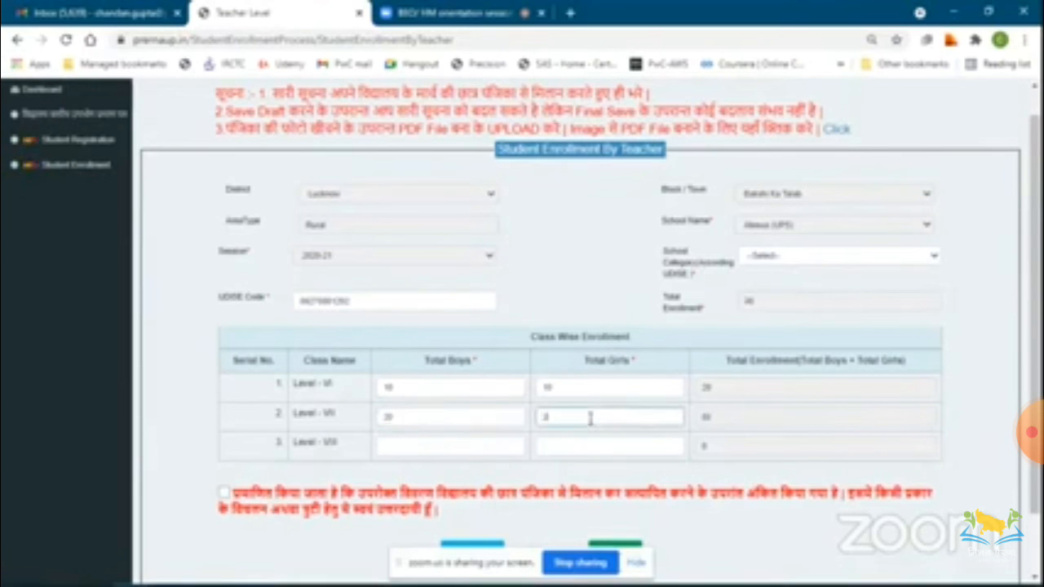
type("0")
Enter 30 boys and the girls' count for Level VIII enrolment.
scroll(590, 418, "down", 1)
left_click(461, 374)
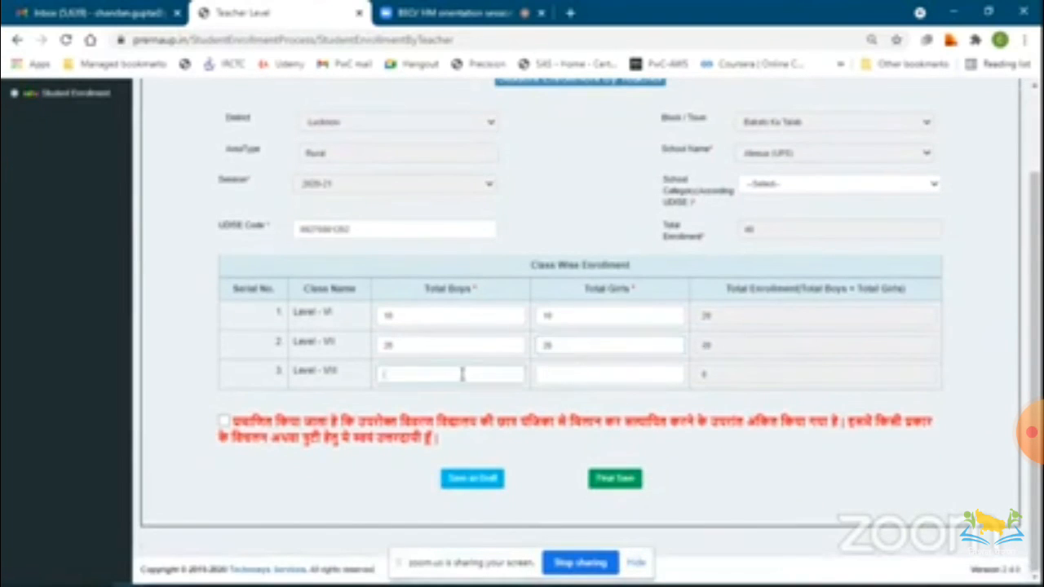
type("30")
left_click(571, 372)
type("8")
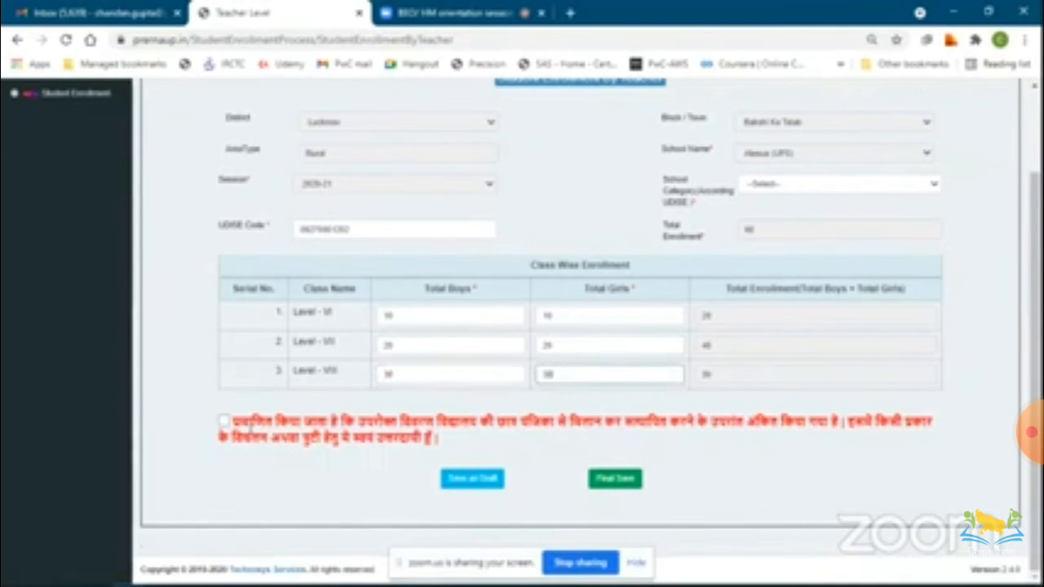